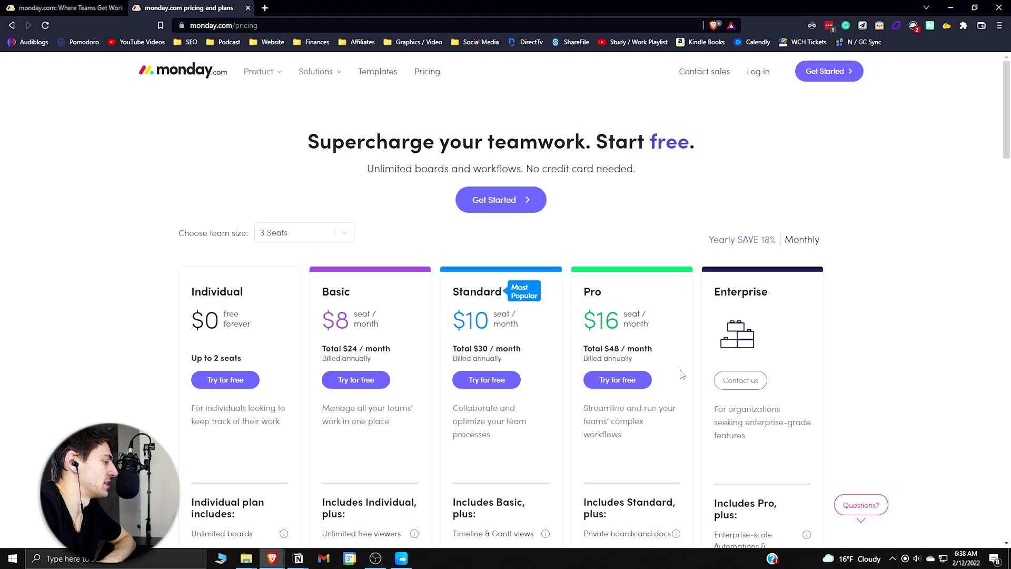
pyautogui.scroll(-2, 639, 298)
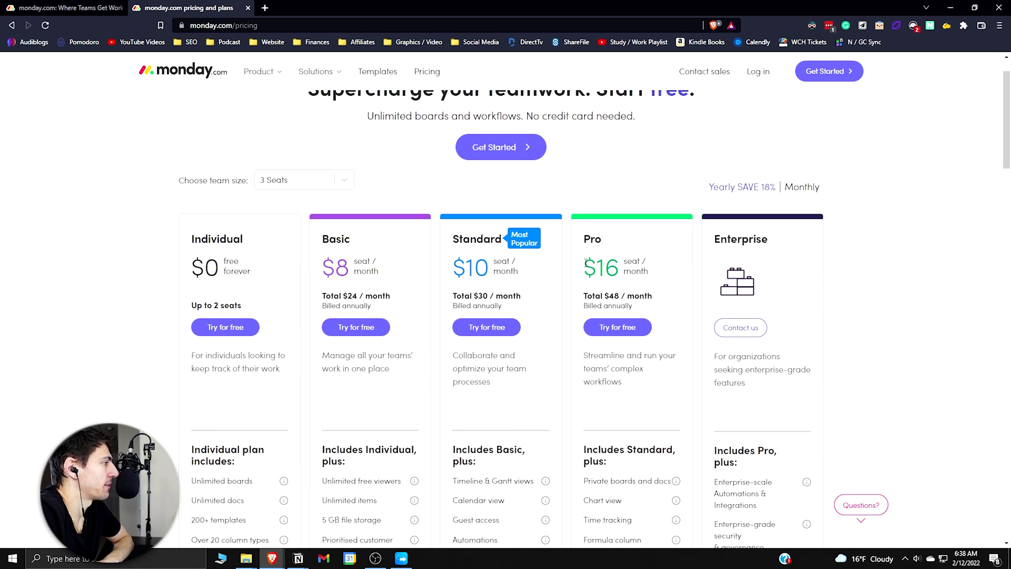
pyautogui.scroll(2, 473, 252)
pyautogui.scroll(-1, 298, 214)
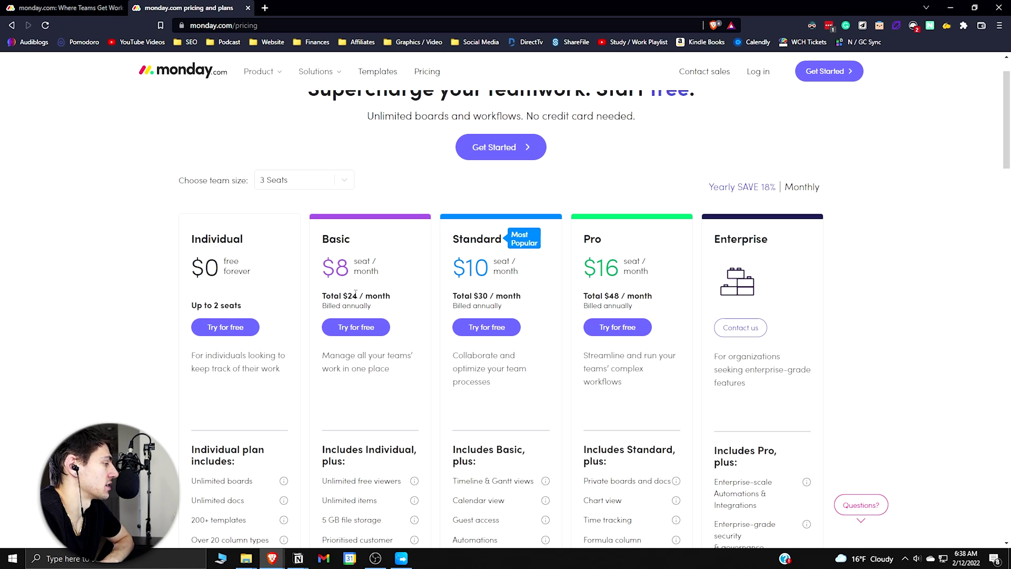
# - Compare plan totals on the pricing page with team size 5 seats, then back to 3 seats
pyautogui.moveTo(398, 298); pyautogui.dragTo(316, 304)
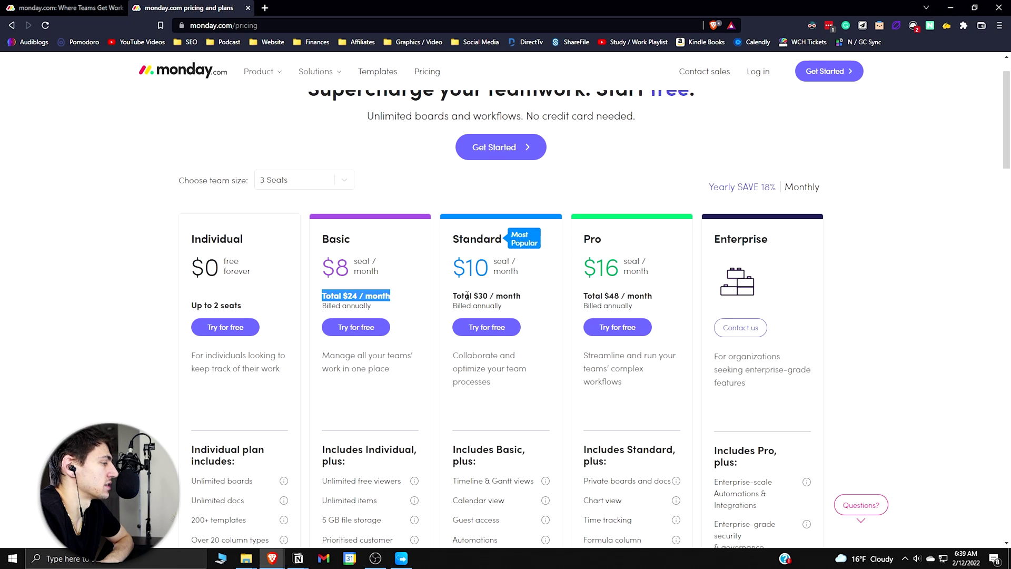
pyautogui.scroll(-2, 530, 326)
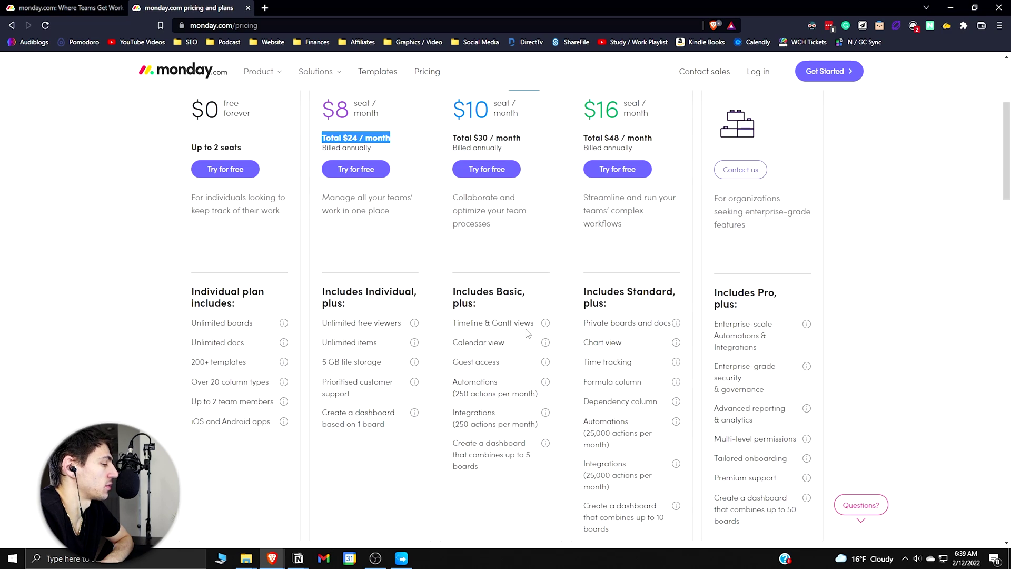
pyautogui.scroll(1, 491, 338)
pyautogui.scroll(-1, 490, 338)
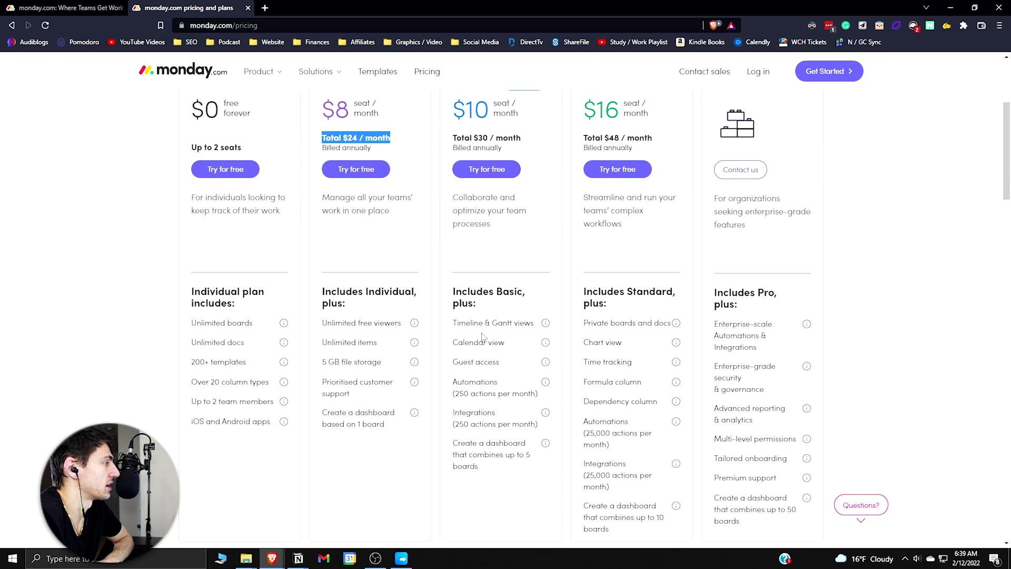
pyautogui.scroll(2, 479, 342)
pyautogui.scroll(-2, 479, 342)
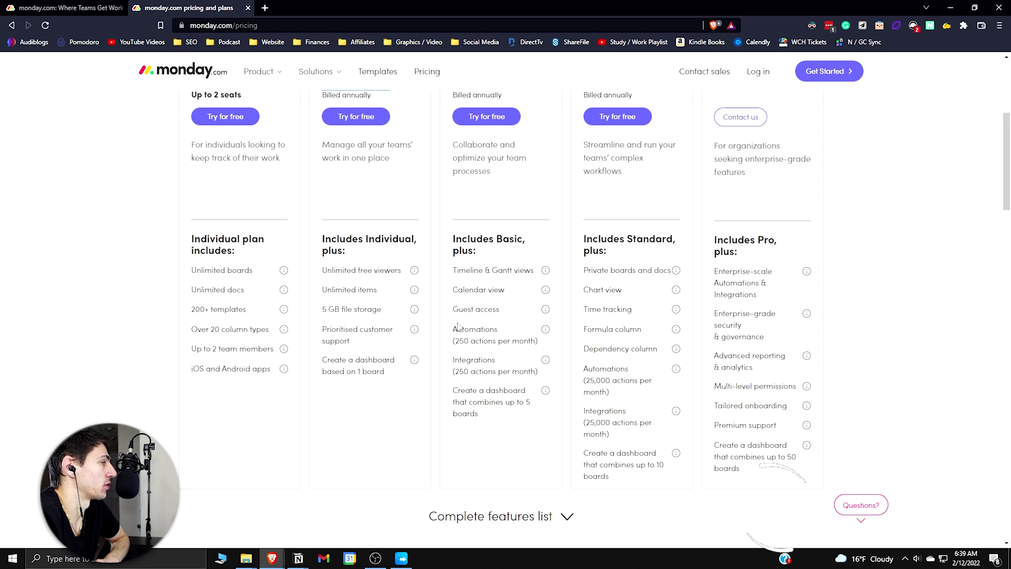
pyautogui.scroll(3, 455, 327)
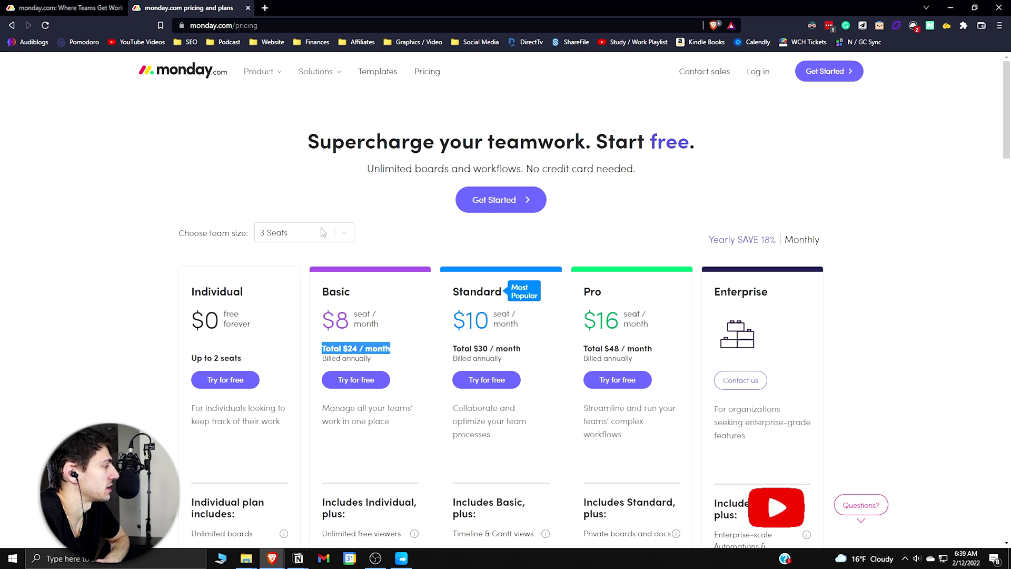
pyautogui.click(307, 232)
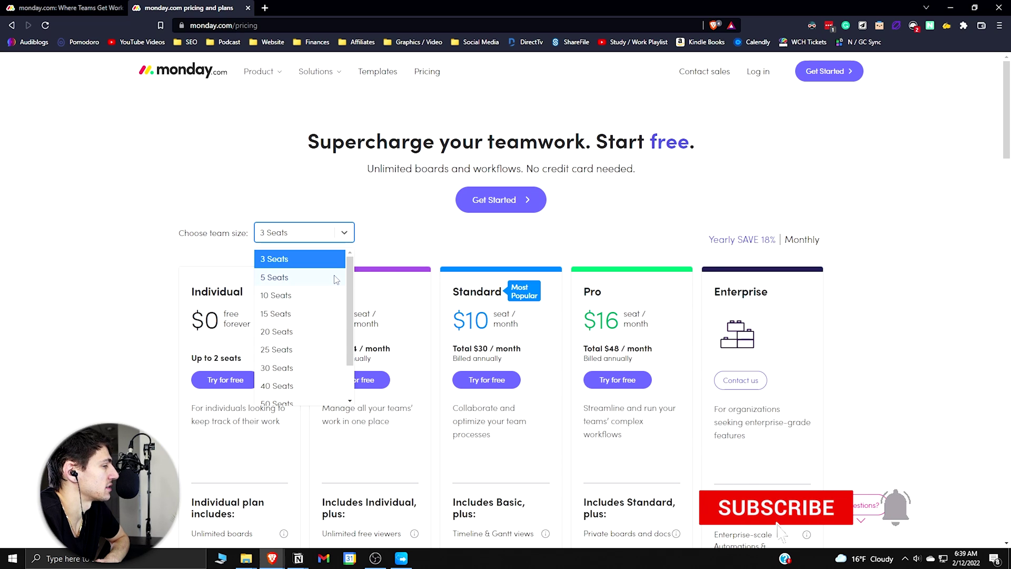
pyautogui.click(320, 279)
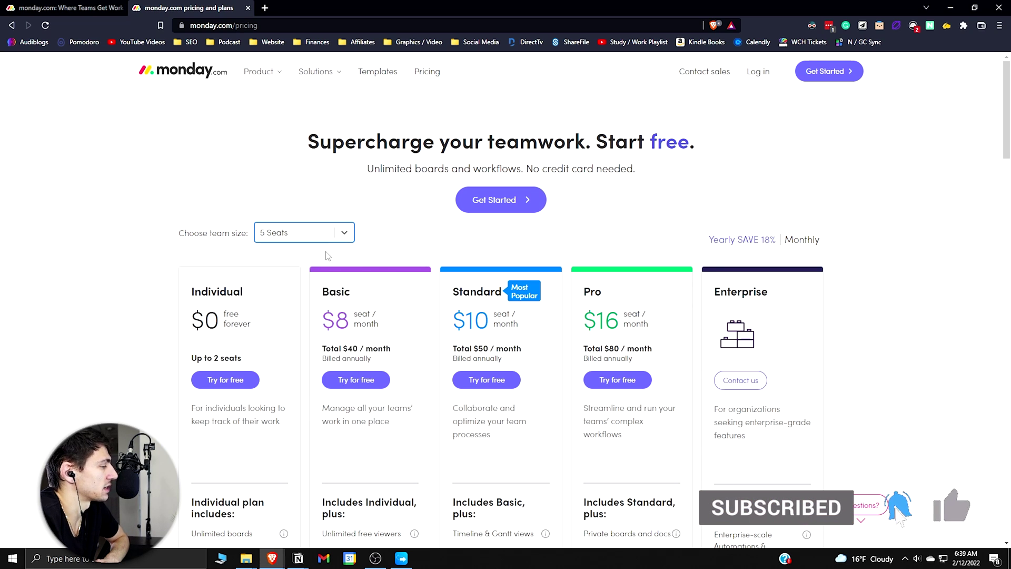
pyautogui.click(341, 232)
pyautogui.click(276, 258)
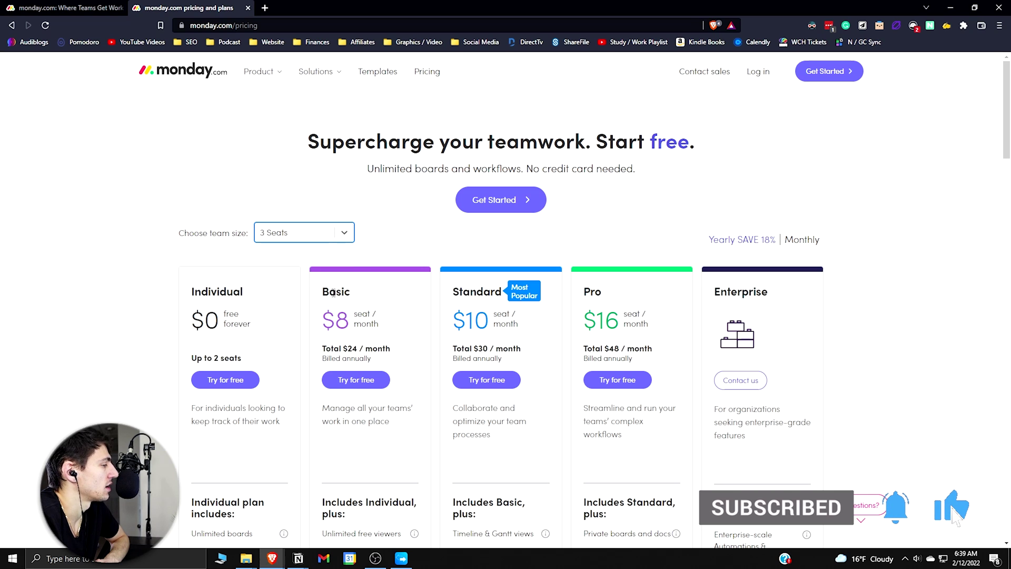
# - Submit the work email, answer Work and Business Owner, and use the recommended Facilities Requests template
pyautogui.click(87, 8)
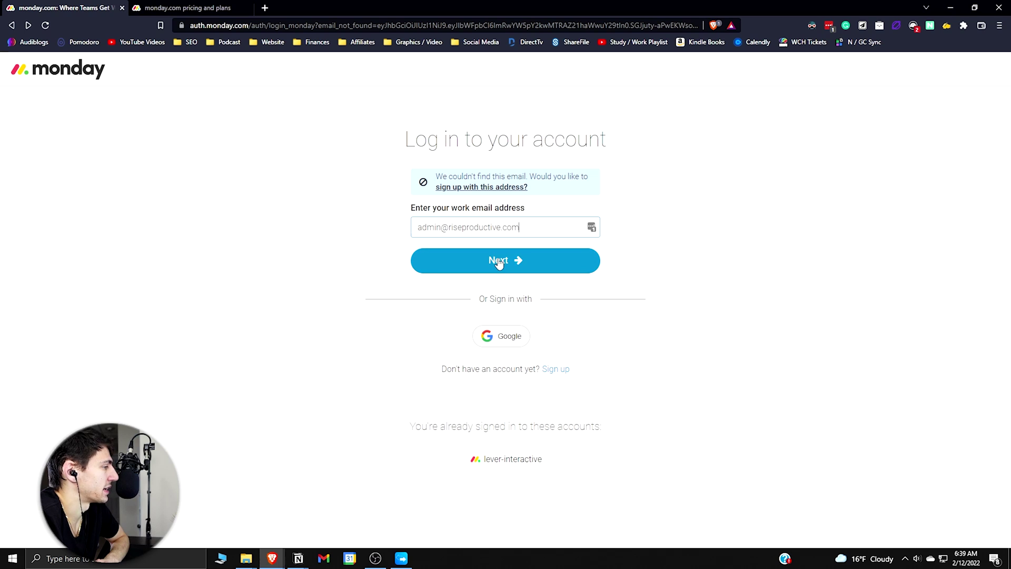
pyautogui.click(499, 263)
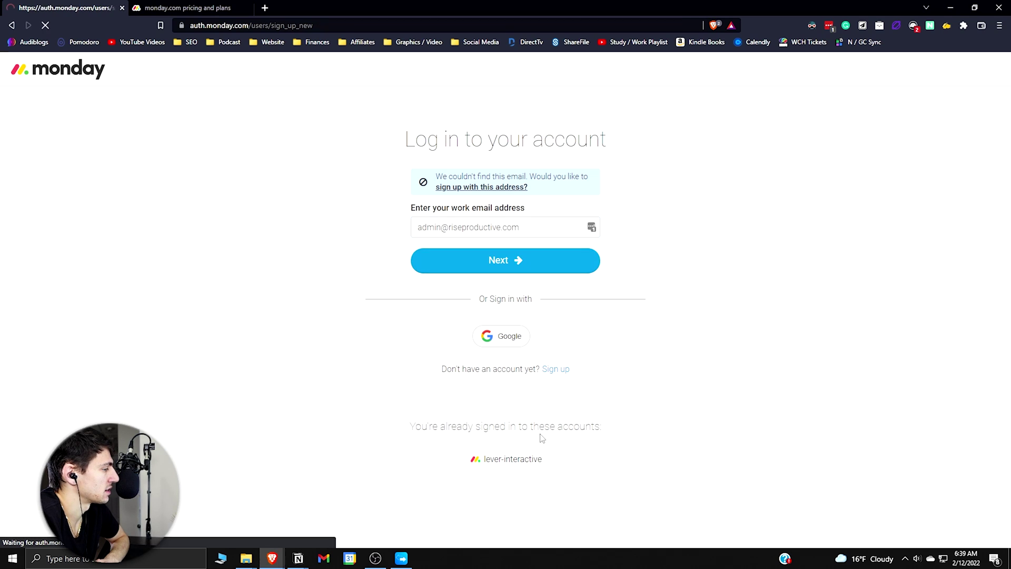
pyautogui.write('ad')
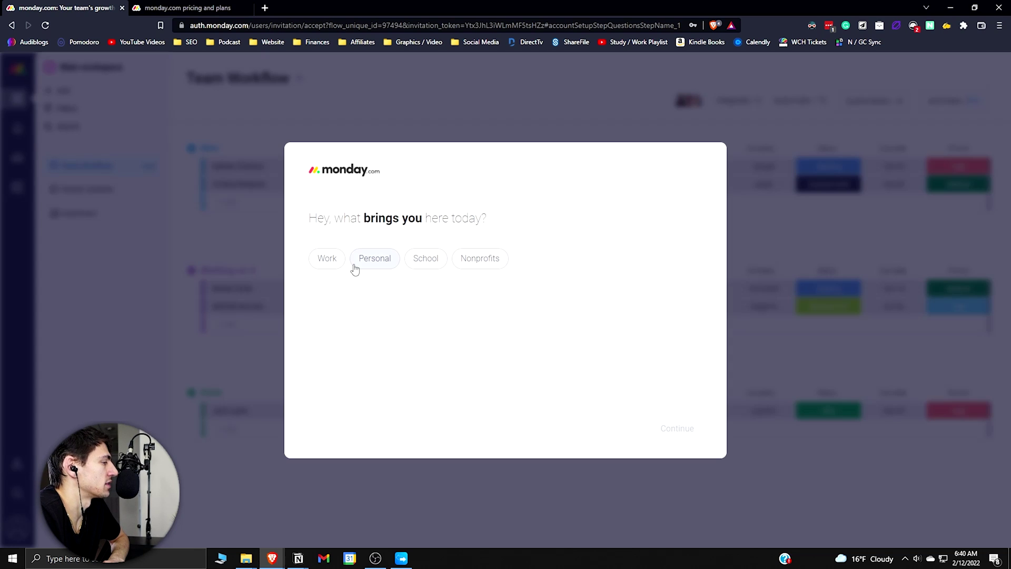
pyautogui.click(327, 259)
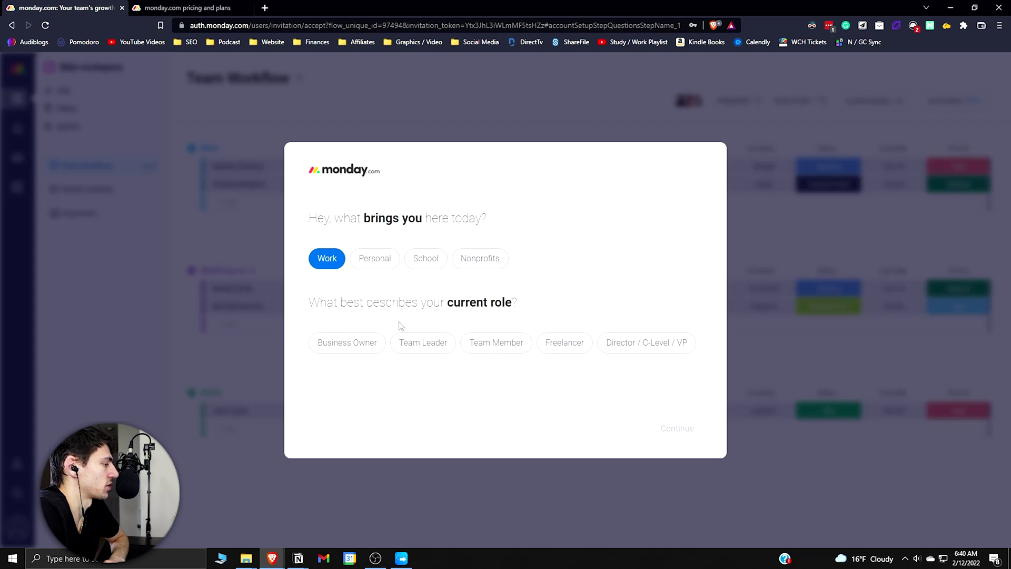
pyautogui.click(353, 349)
pyautogui.moveTo(485, 324)
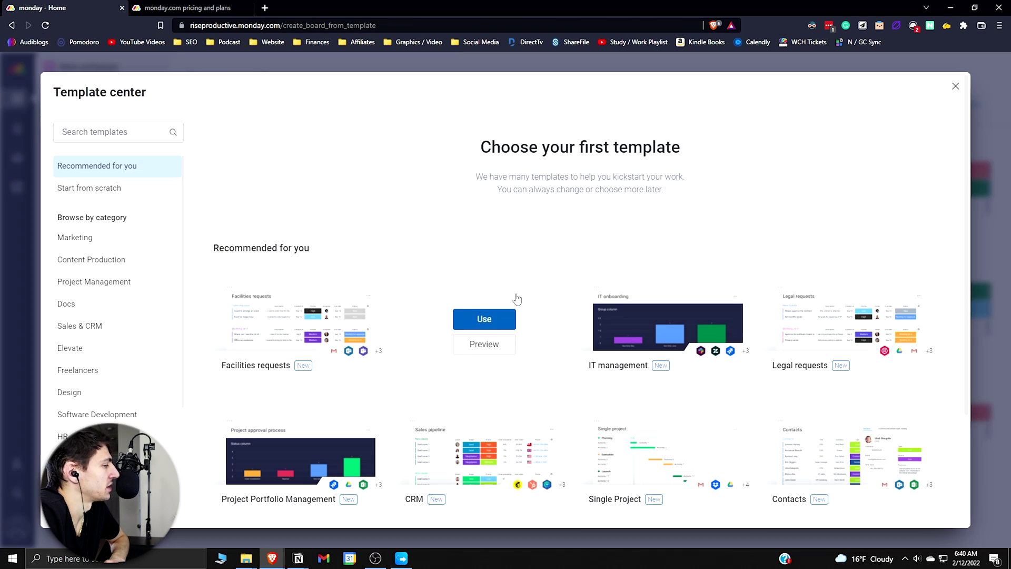
pyautogui.scroll(-3, 508, 285)
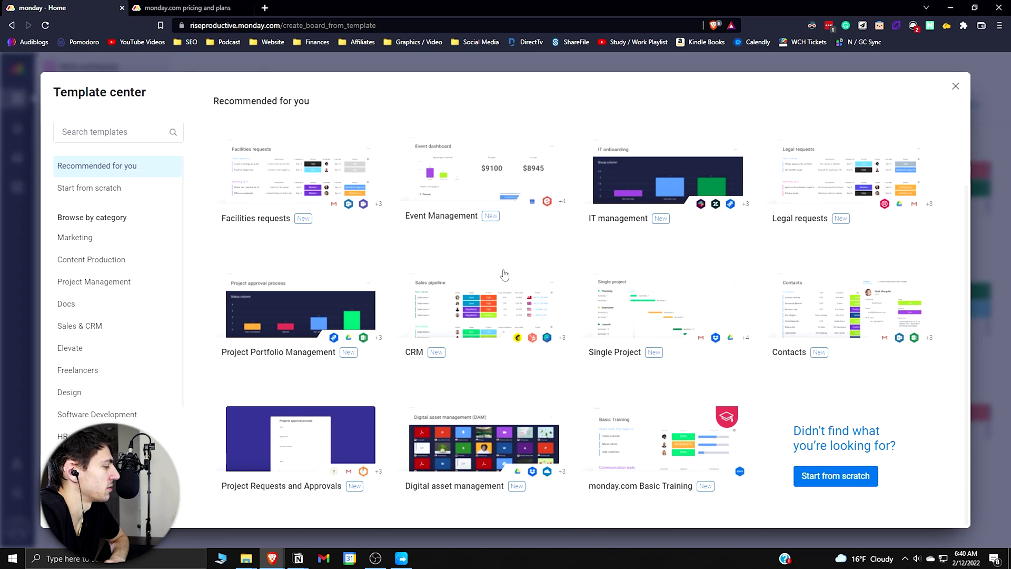
pyautogui.scroll(3, 504, 283)
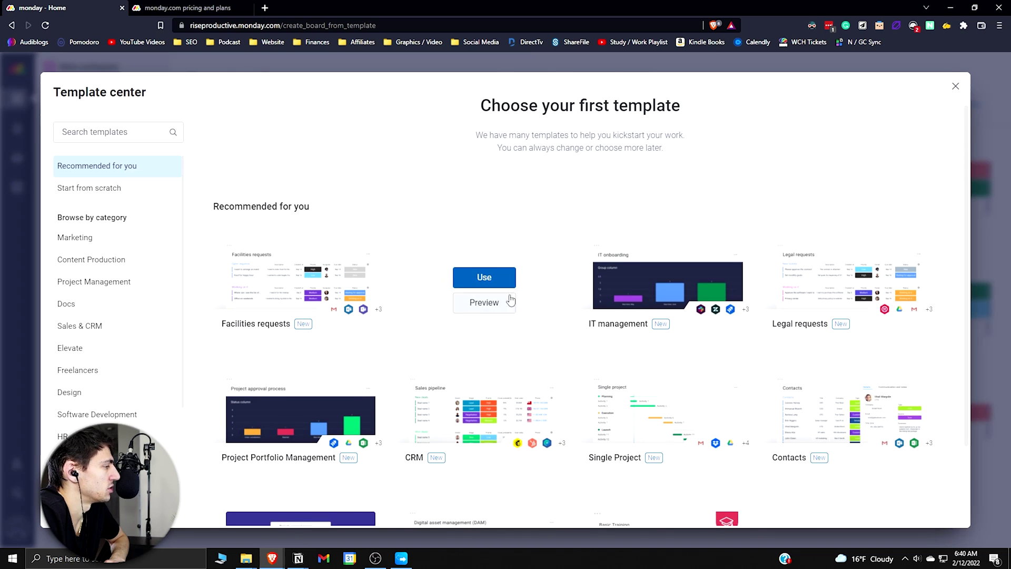
pyautogui.moveTo(301, 284)
pyautogui.click(310, 280)
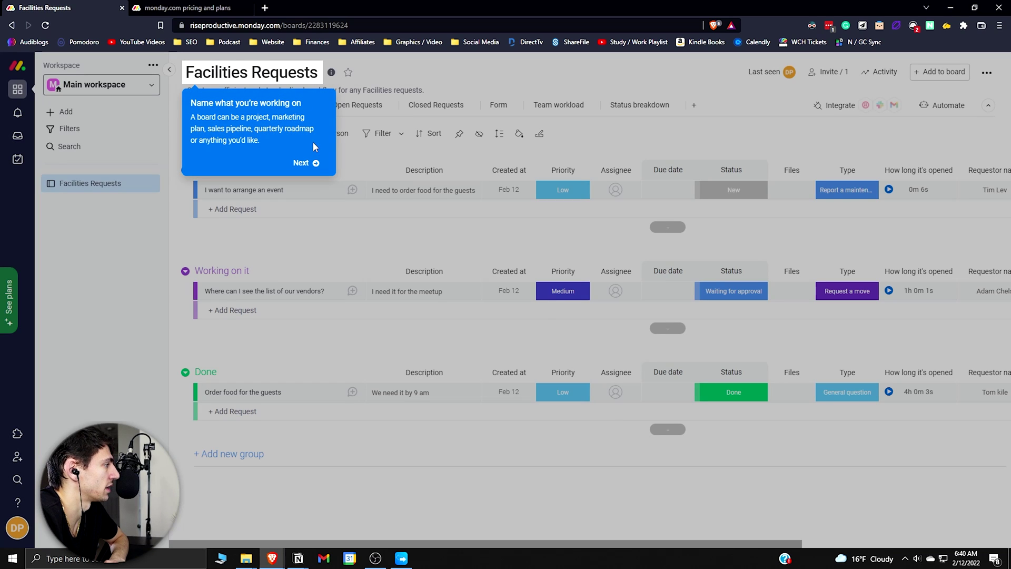
# - Dismiss the onboarding tips and switch the interface theme to Dark, then Night
pyautogui.click(336, 156)
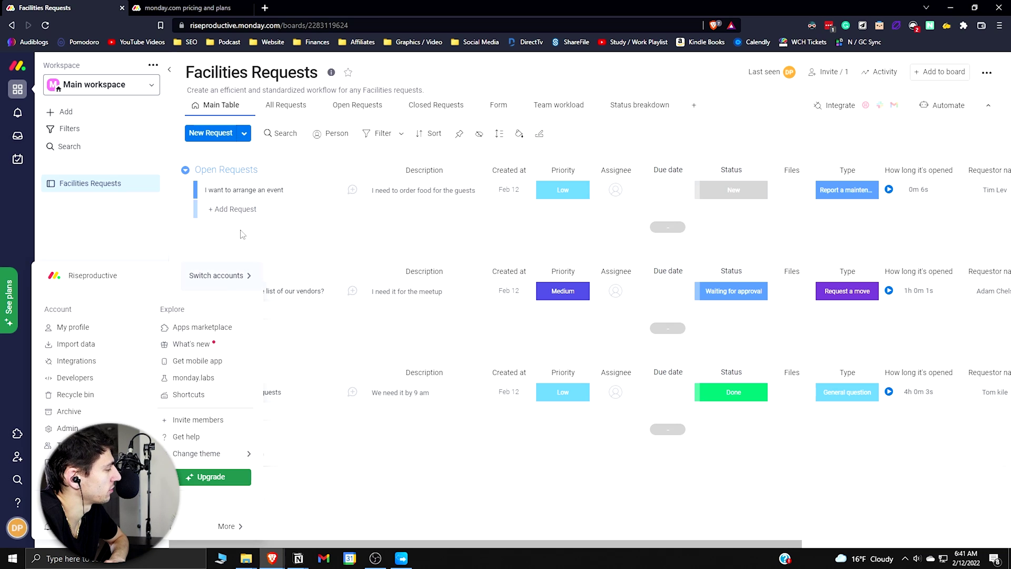
pyautogui.click(108, 237)
pyautogui.click(17, 527)
pyautogui.moveTo(198, 454)
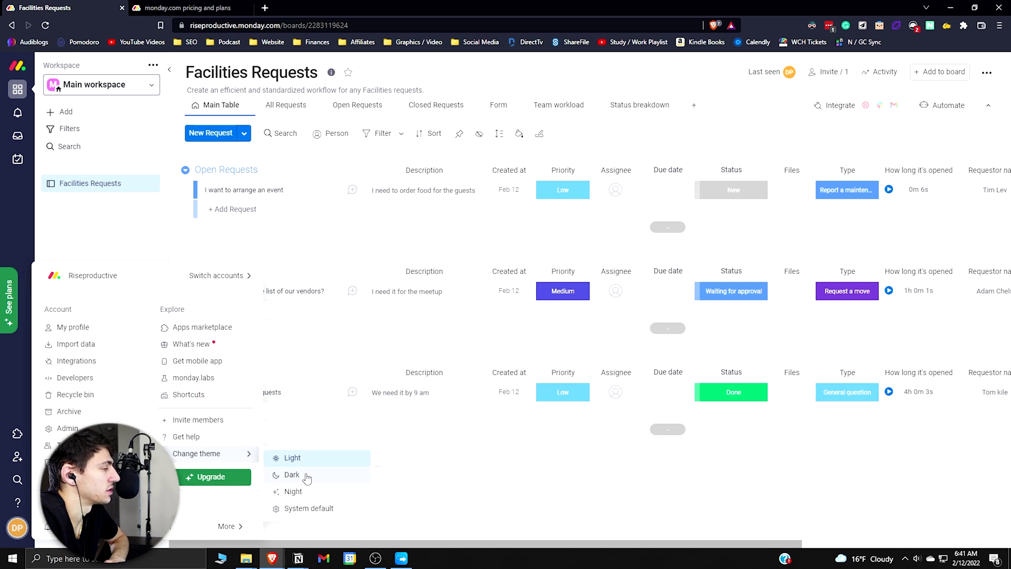
pyautogui.click(308, 476)
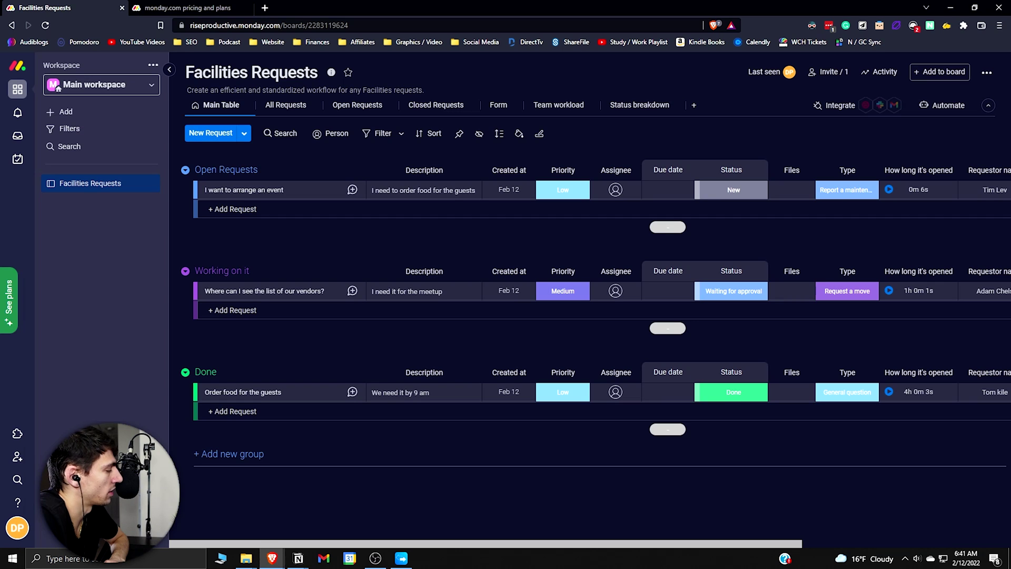
pyautogui.click(17, 527)
pyautogui.moveTo(197, 454)
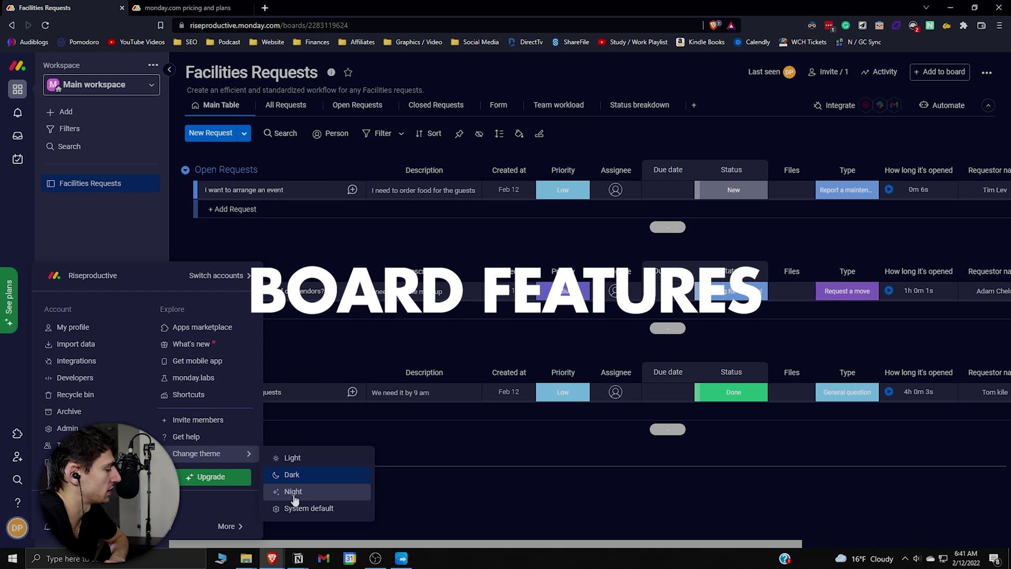
pyautogui.click(293, 491)
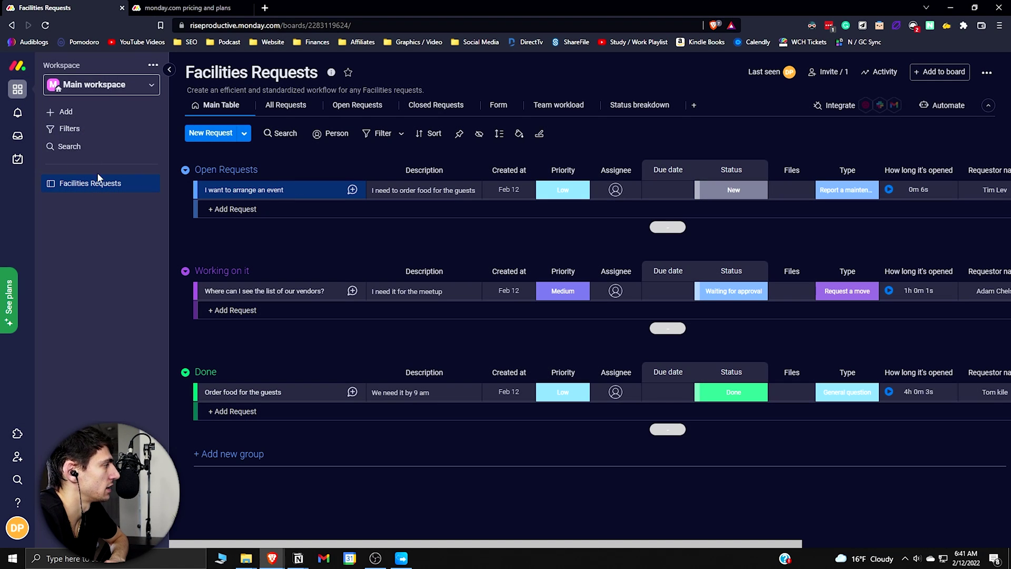
pyautogui.moveTo(639, 105)
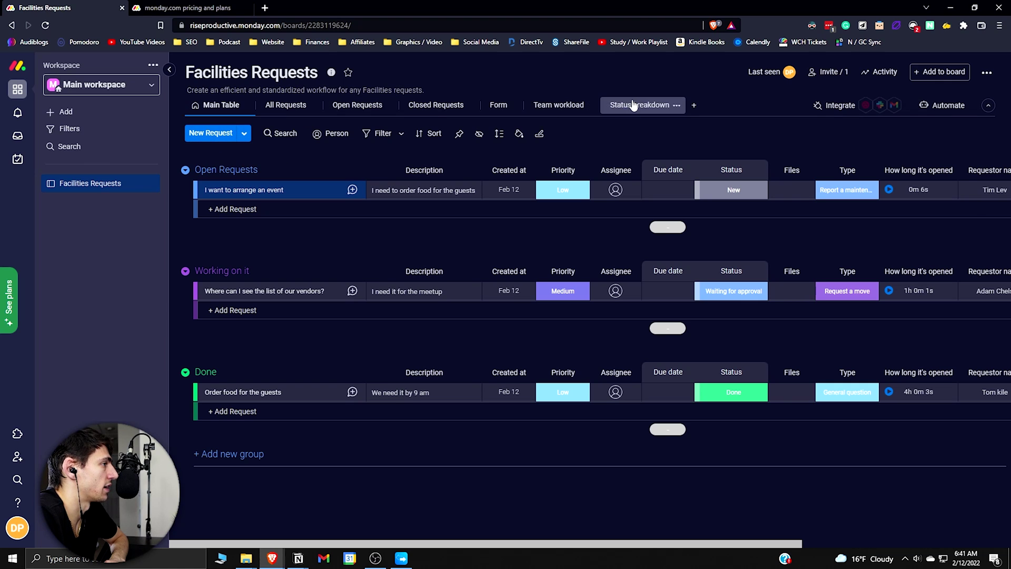
# - Add a new group at the top of Facilities Requests and browse the column-type catalogue
pyautogui.click(939, 72)
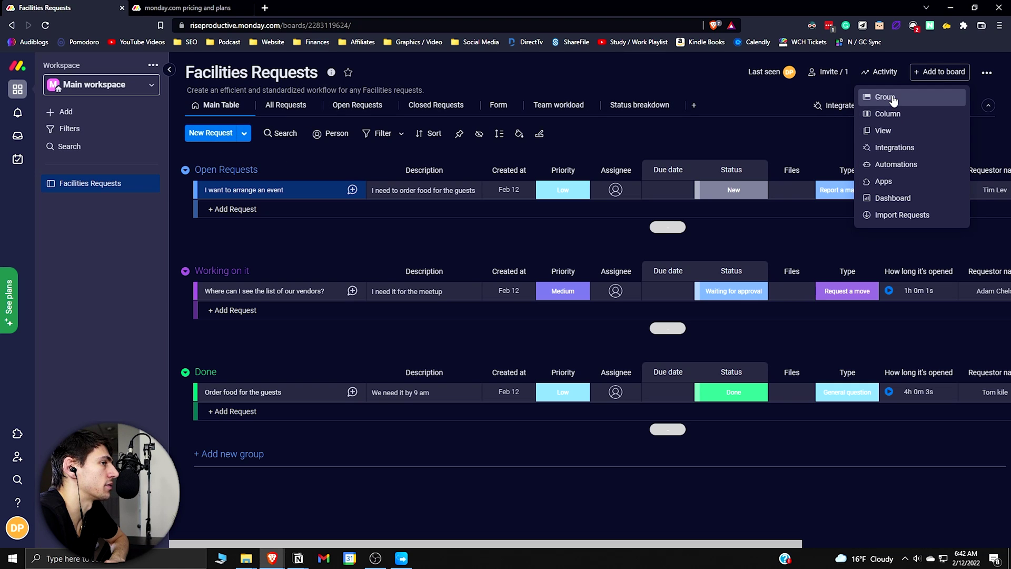
pyautogui.click(890, 97)
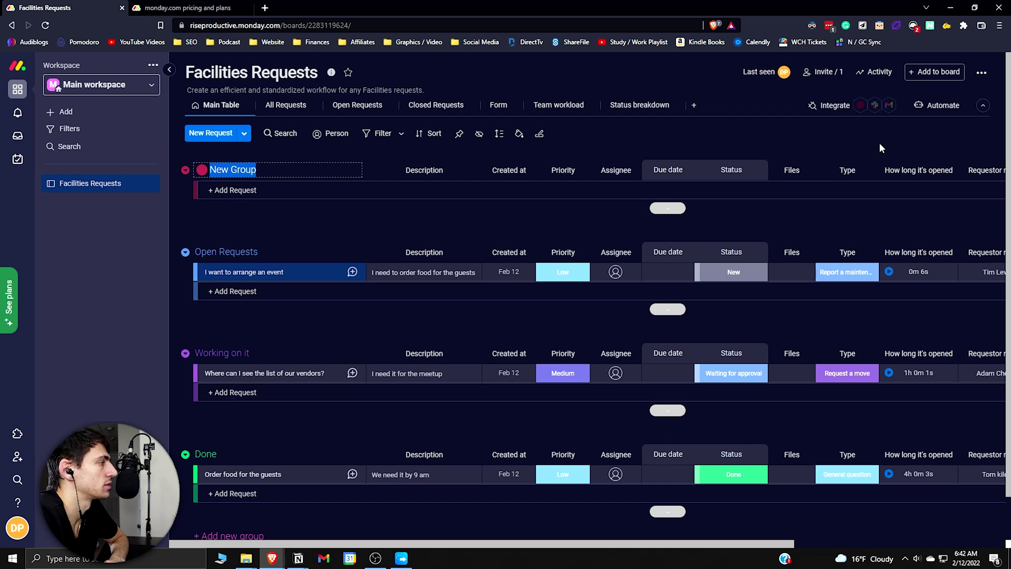
pyautogui.click(920, 73)
pyautogui.click(918, 116)
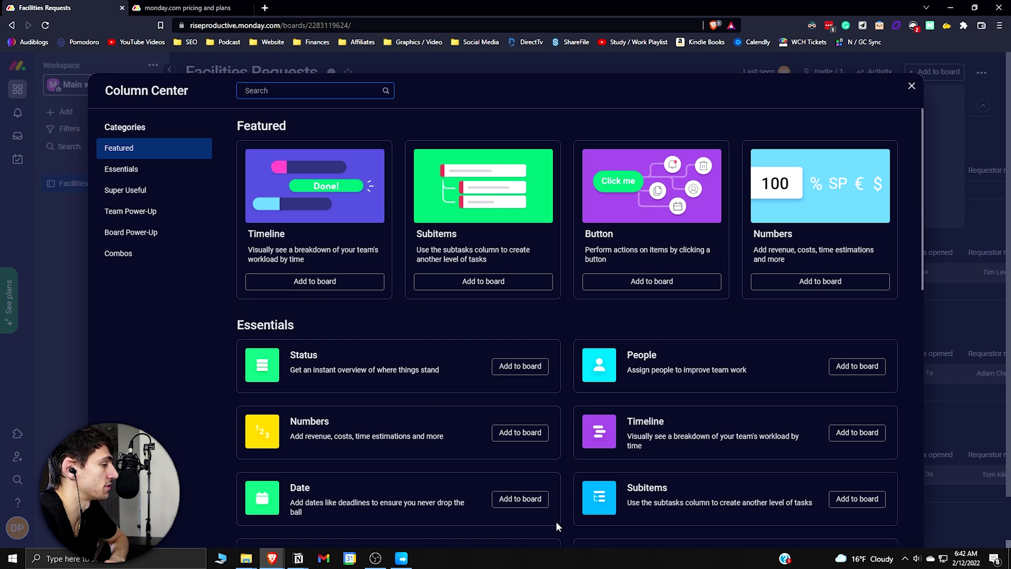
pyautogui.scroll(-1, 466, 379)
pyautogui.scroll(1, 553, 371)
pyautogui.scroll(-2, 625, 405)
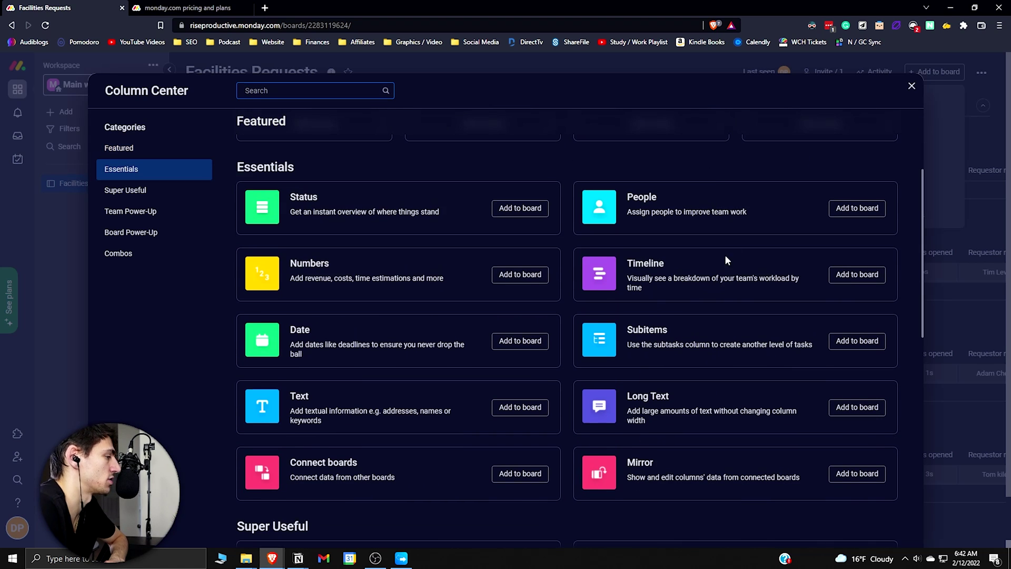
pyautogui.click(911, 87)
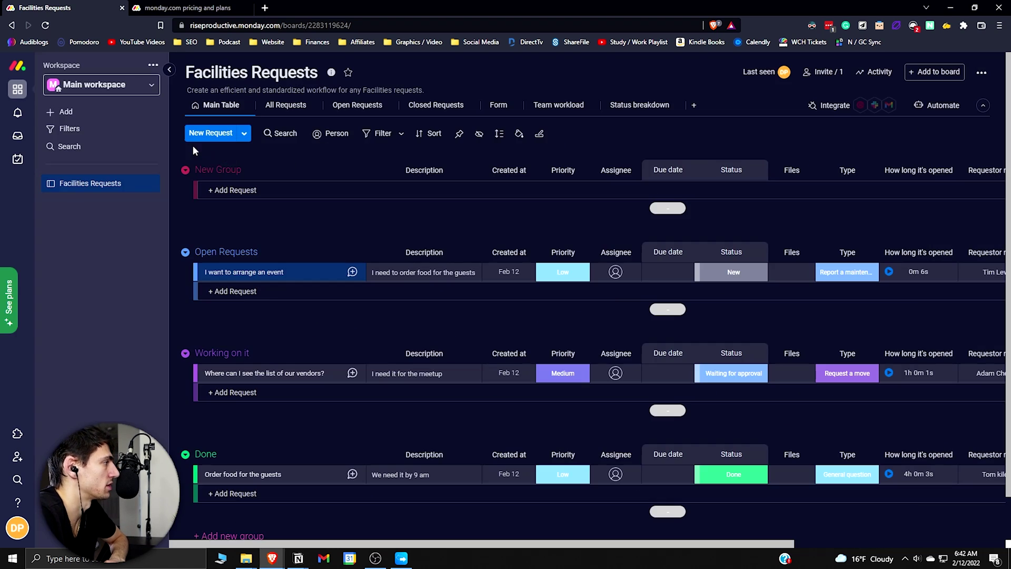
# - Create a second board named New Board from the workspace sidebar
pyautogui.click(106, 113)
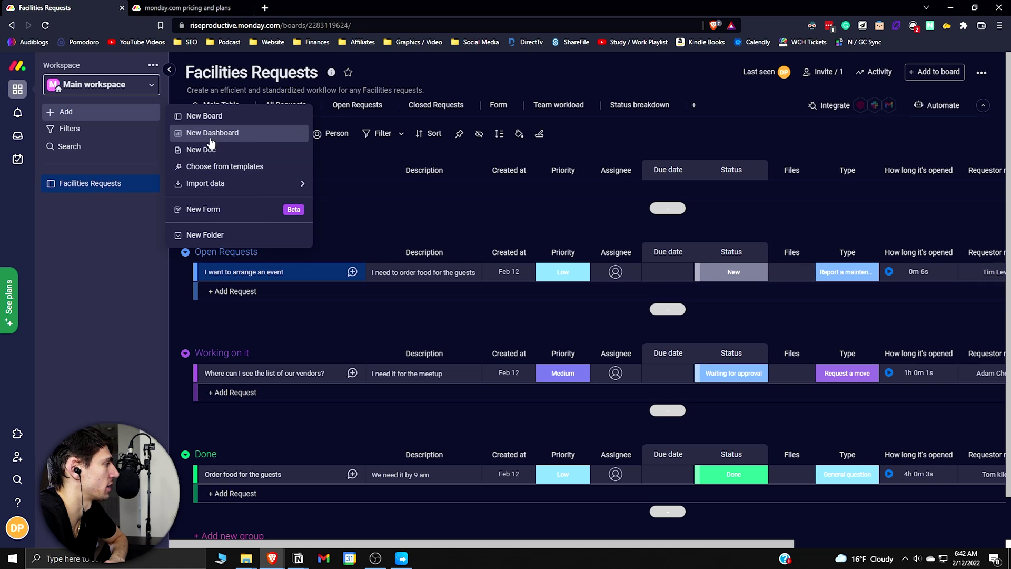
pyautogui.click(212, 117)
pyautogui.press('Return')
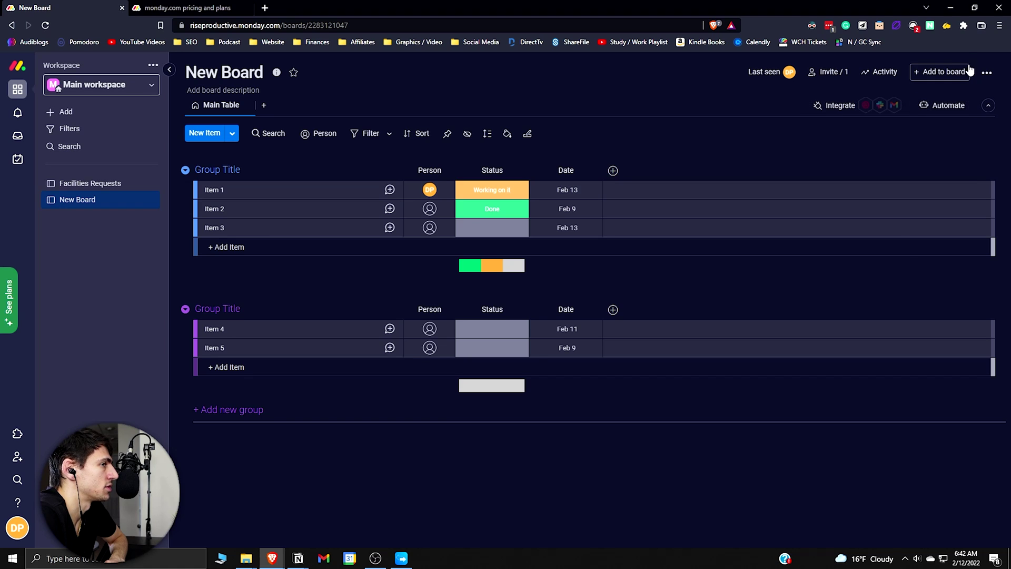
# - Add a Dashboard view to New Board and flip between it and the Main Table
pyautogui.click(947, 71)
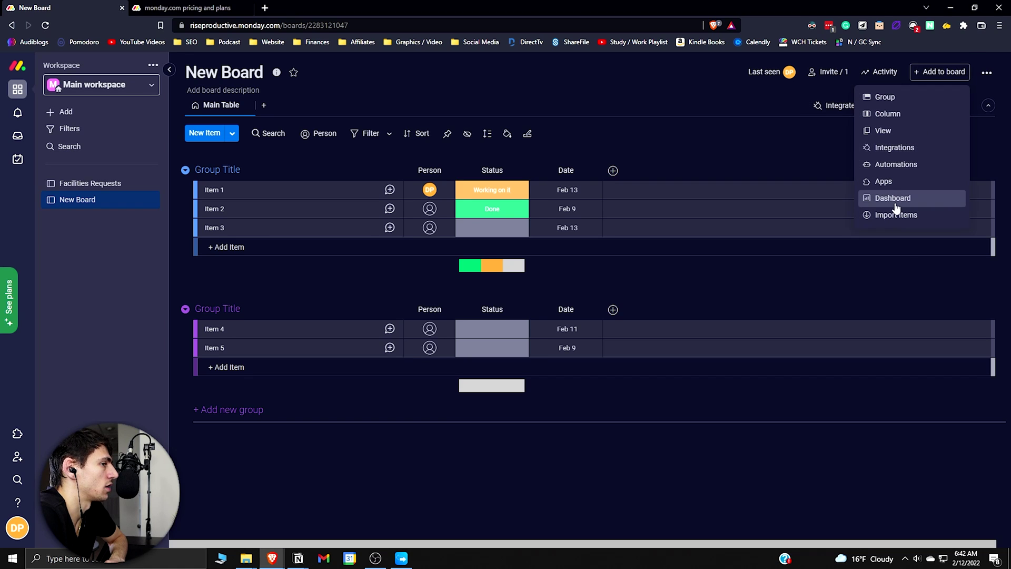
pyautogui.click(881, 131)
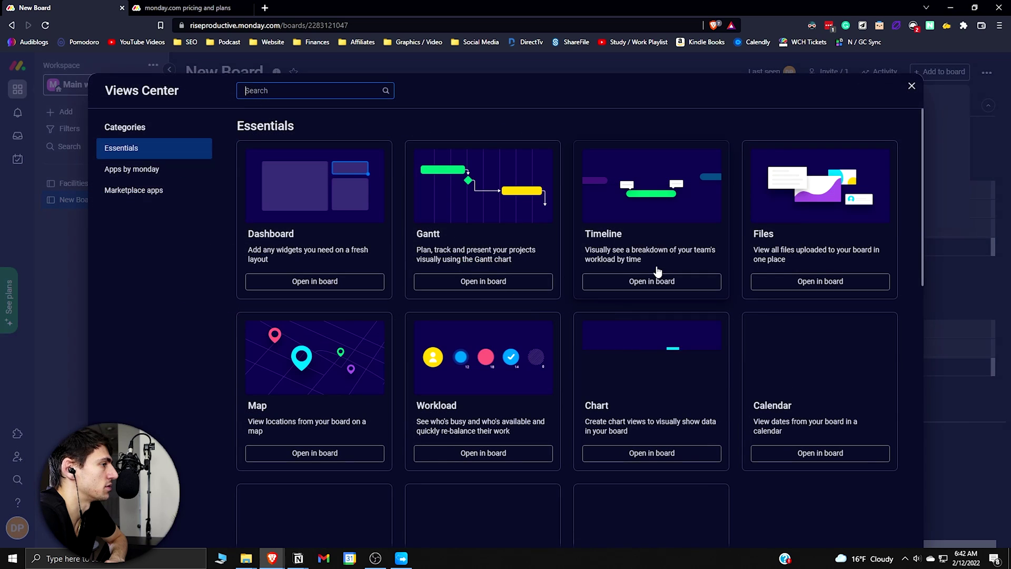
pyautogui.click(362, 215)
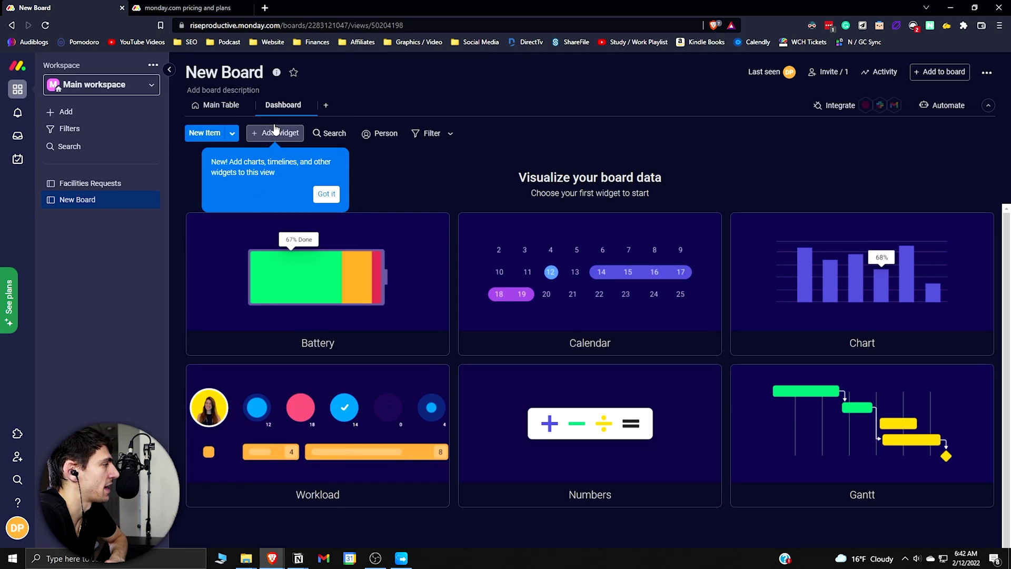
pyautogui.click(214, 106)
pyautogui.click(282, 108)
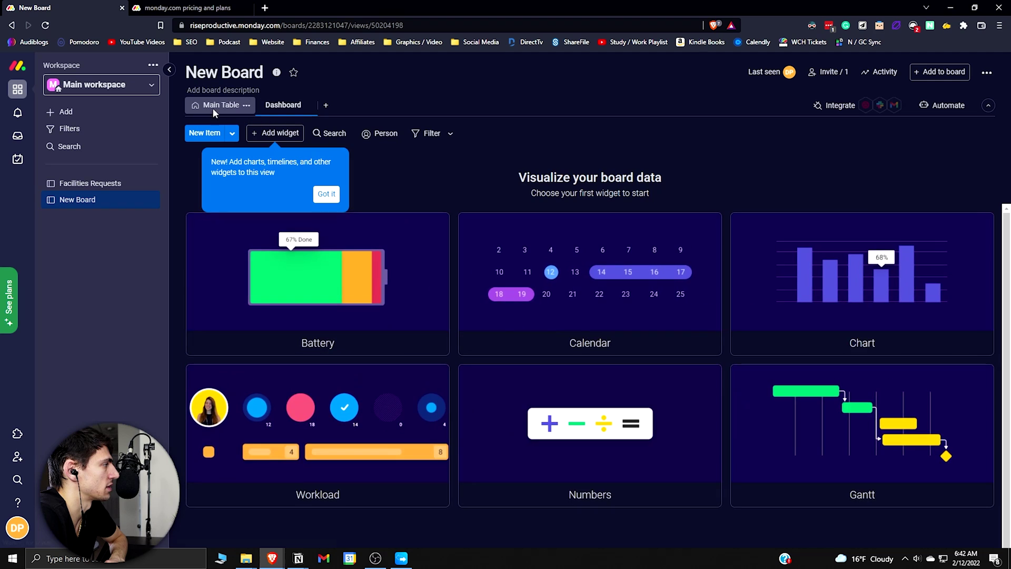
pyautogui.click(213, 108)
pyautogui.click(282, 105)
# - Add a Files view and enlarge the calendar to fill the page width
pyautogui.click(944, 71)
pyautogui.click(890, 130)
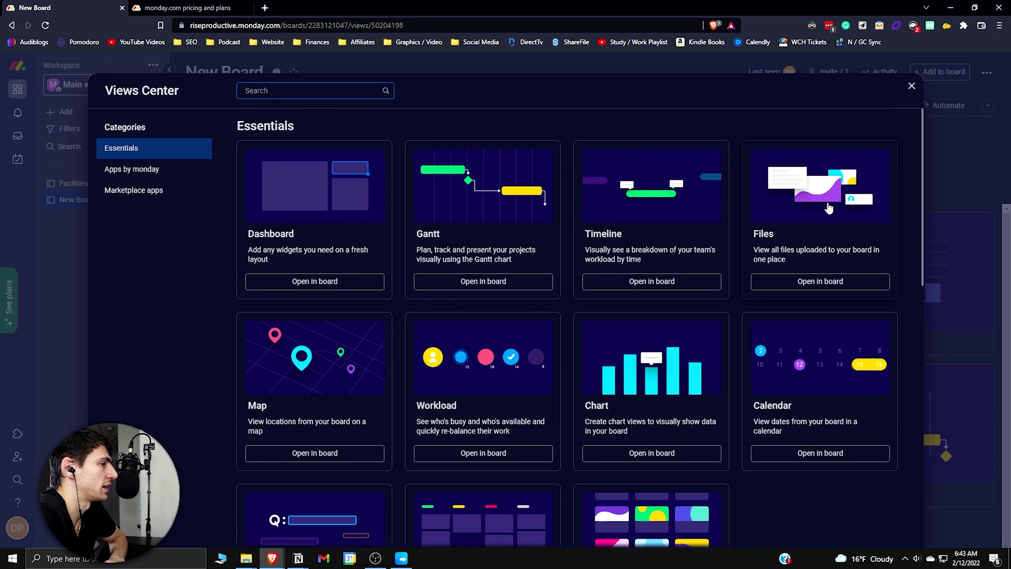
pyautogui.click(820, 281)
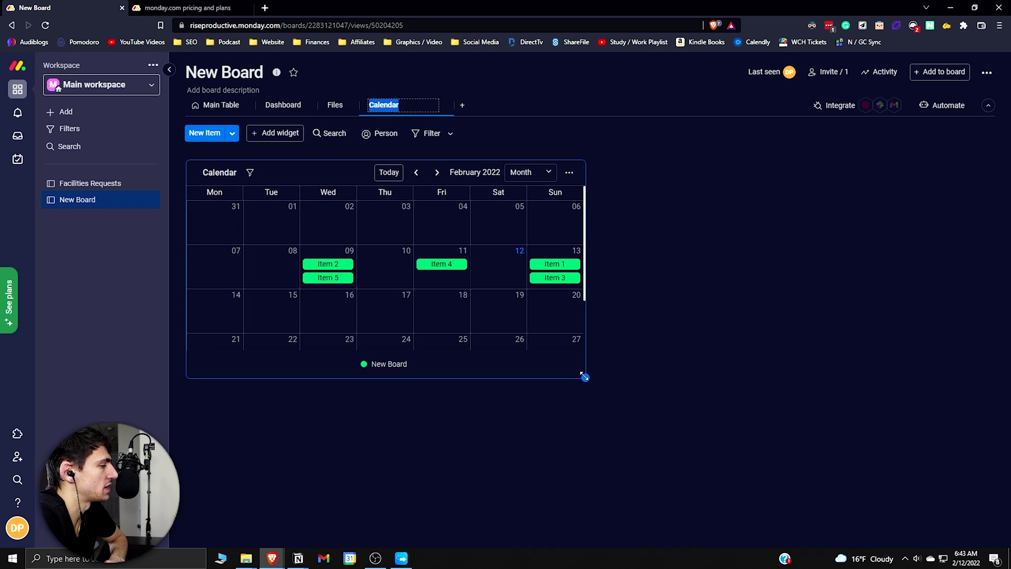
pyautogui.moveTo(586, 378)
pyautogui.mouseDown()
pyautogui.moveTo(876, 493)
pyautogui.moveTo(925, 530)
pyautogui.mouseUp()
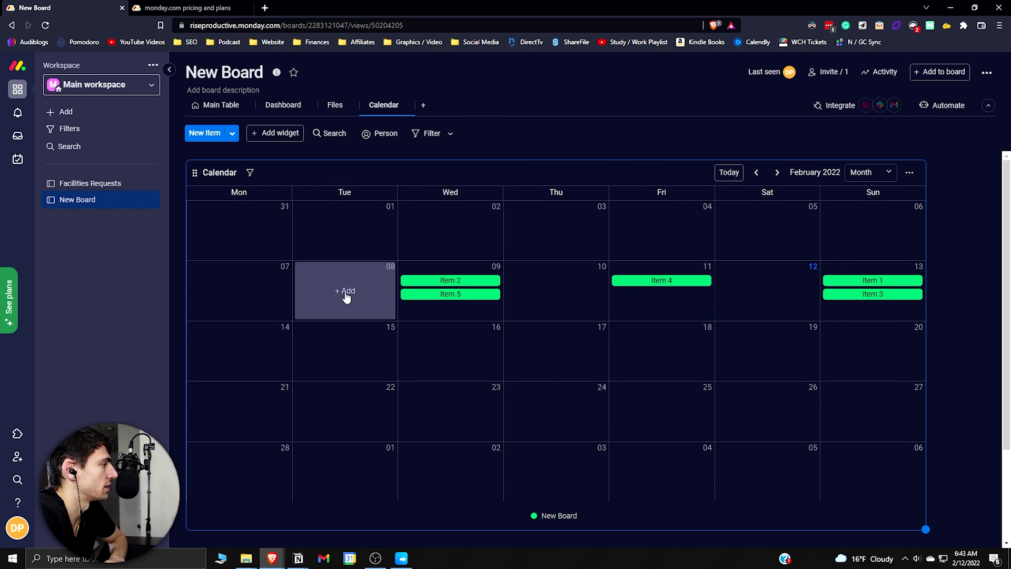
pyautogui.moveTo(766, 289)
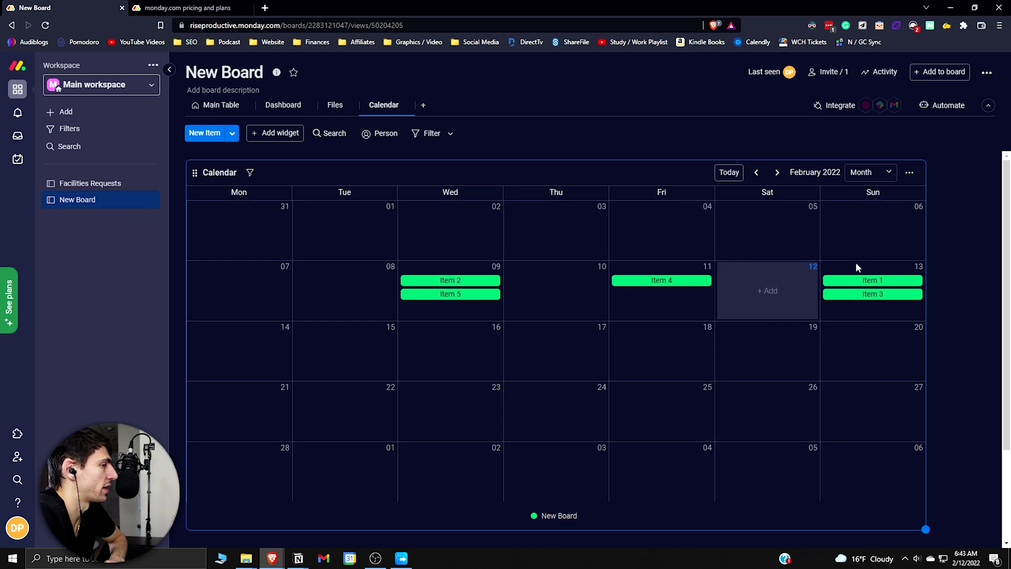
# - Add a Chart view, glance at its options, and start a new Workdoc from the workspace
pyautogui.click(923, 76)
pyautogui.scroll(-2, 518, 340)
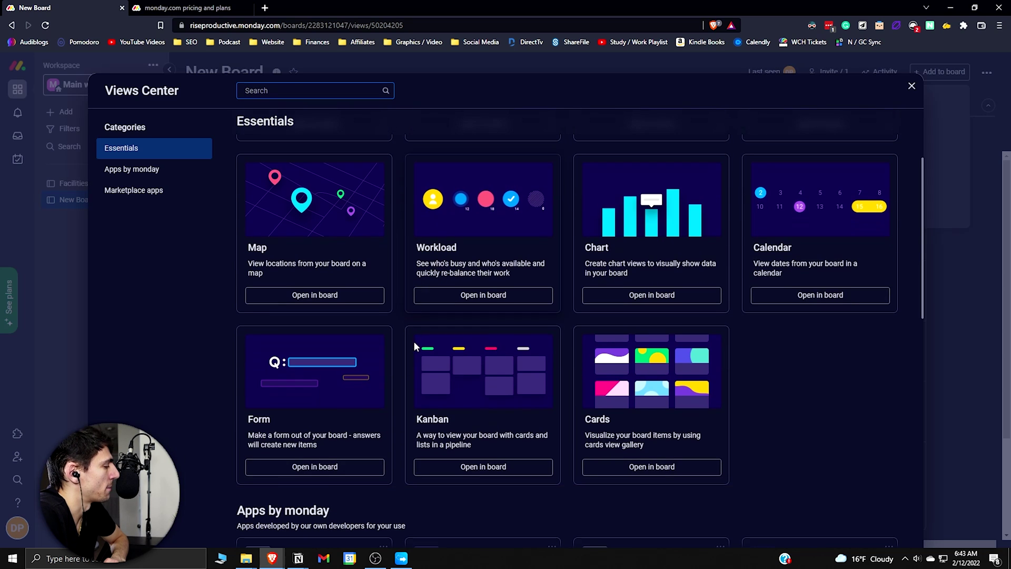
pyautogui.scroll(-1, 521, 371)
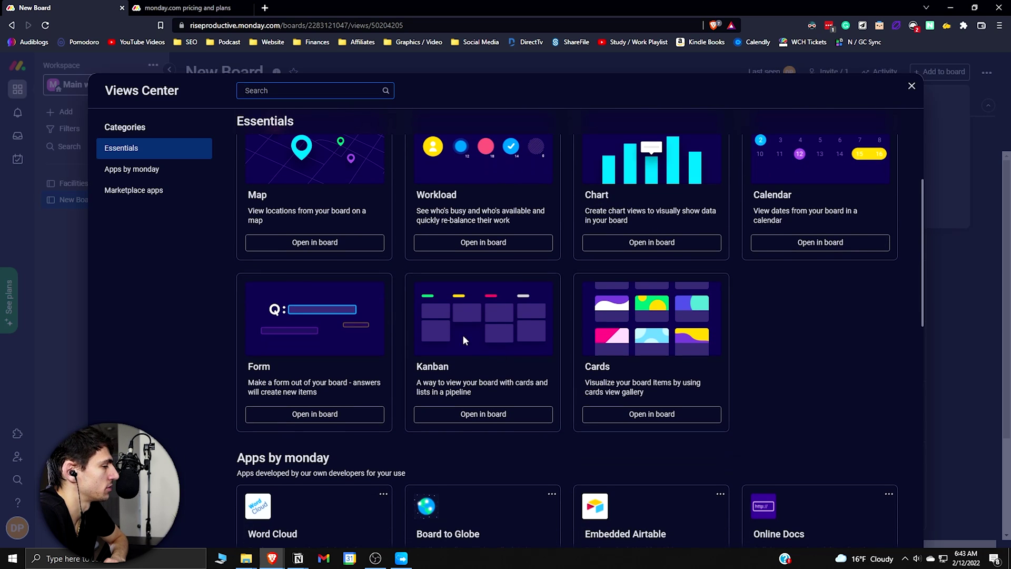
pyautogui.scroll(1, 553, 371)
pyautogui.scroll(-5, 442, 356)
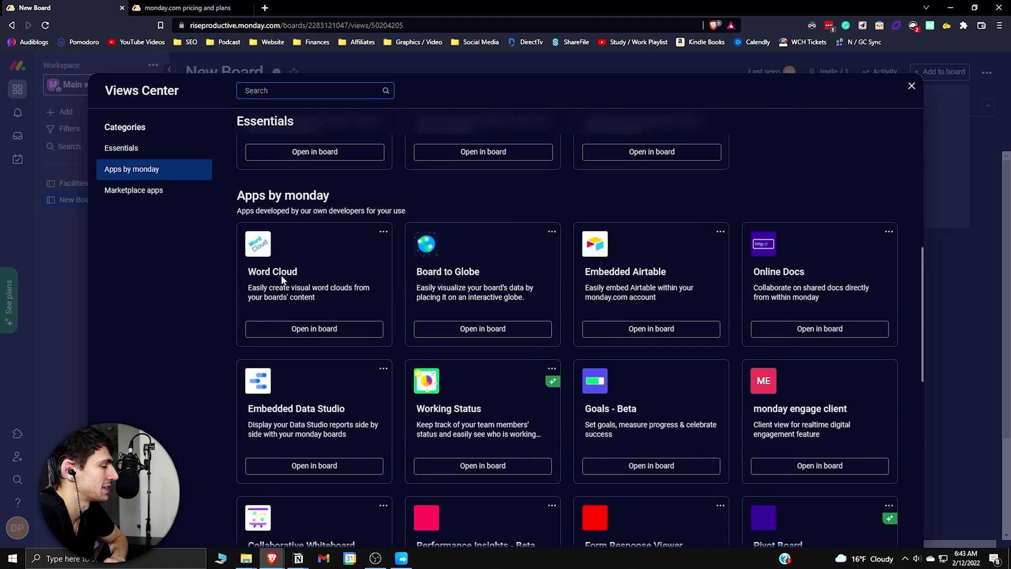
pyautogui.scroll(2, 474, 316)
pyautogui.scroll(2, 650, 354)
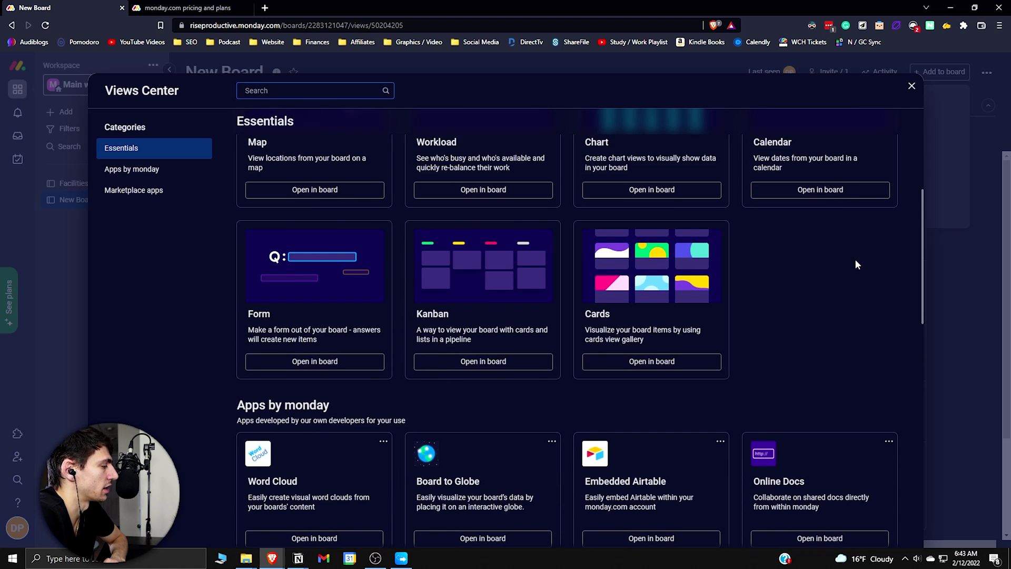
pyautogui.scroll(2, 855, 258)
pyautogui.click(651, 452)
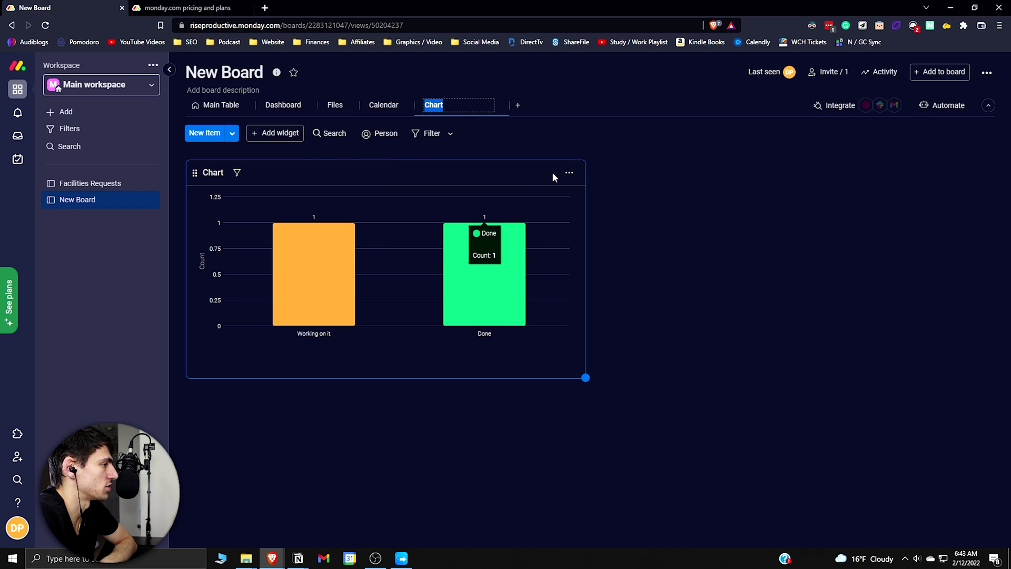
pyautogui.click(569, 172)
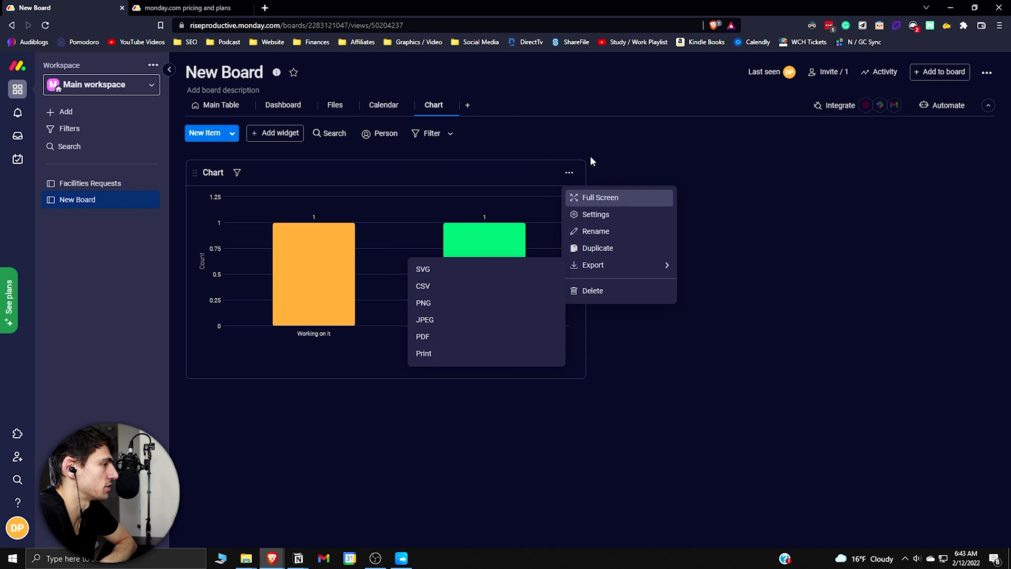
pyautogui.click(228, 181)
pyautogui.click(66, 111)
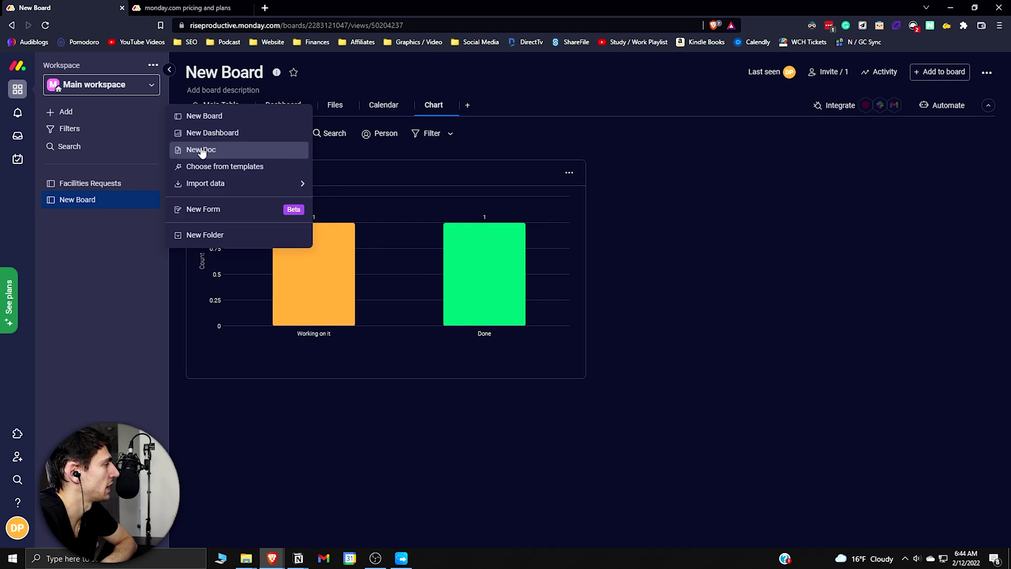
pyautogui.click(198, 149)
# - Create New Doc, insert a three-column table and embed New Board below it
pyautogui.click(591, 370)
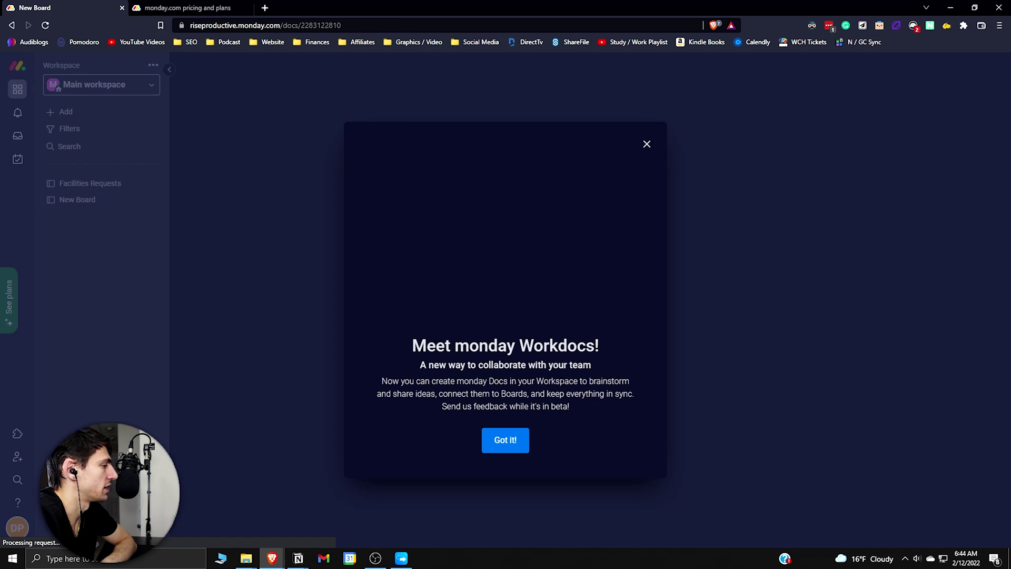
pyautogui.click(512, 442)
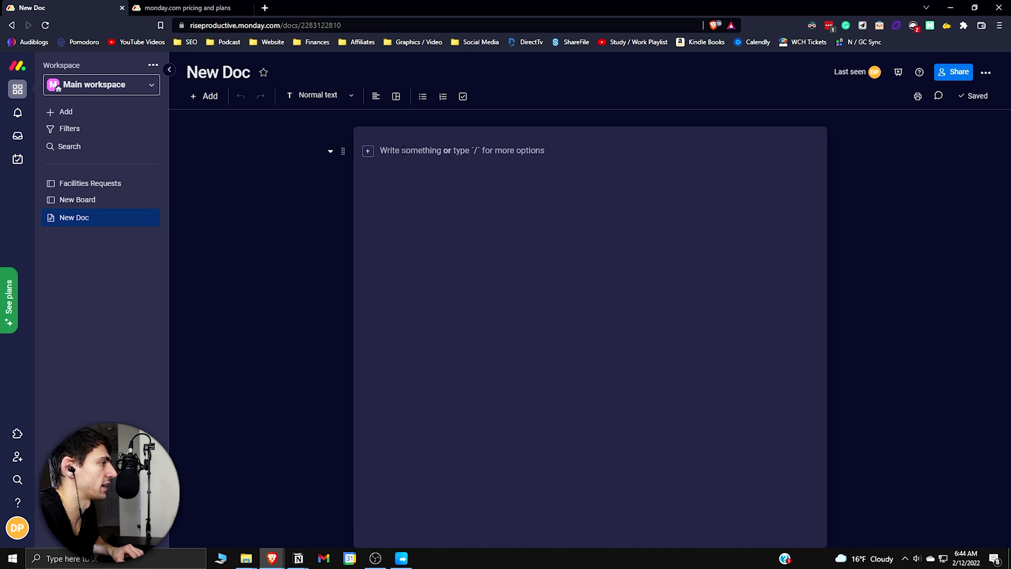
pyautogui.write('/')
pyautogui.press('BackSpace')
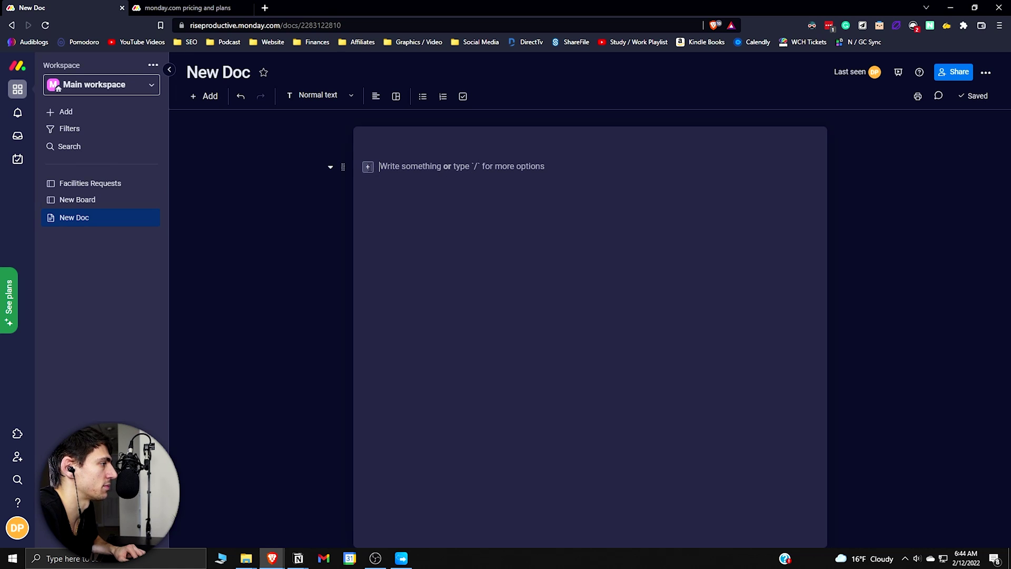
pyautogui.write('/')
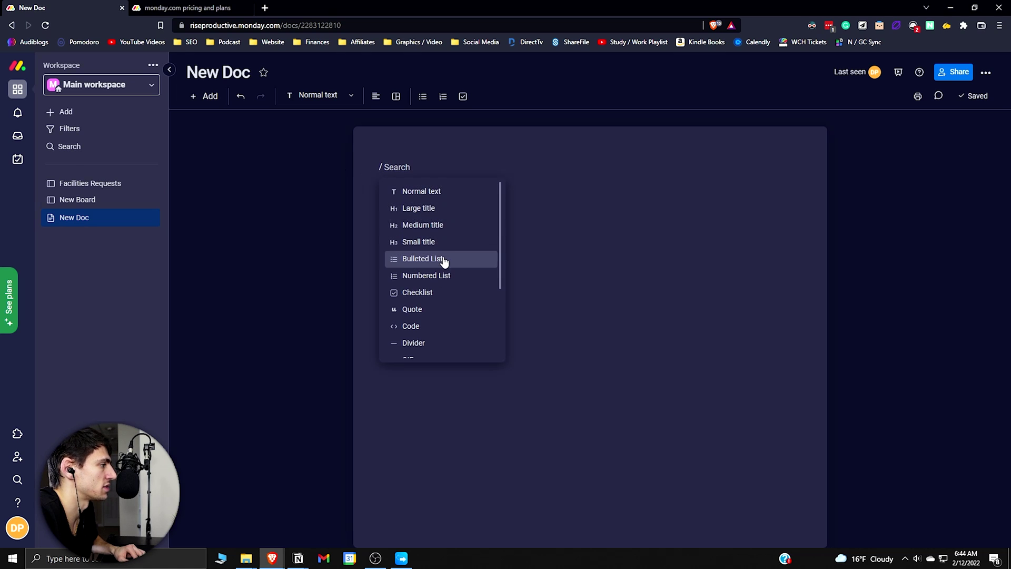
pyautogui.scroll(-2, 454, 308)
pyautogui.scroll(-2, 442, 347)
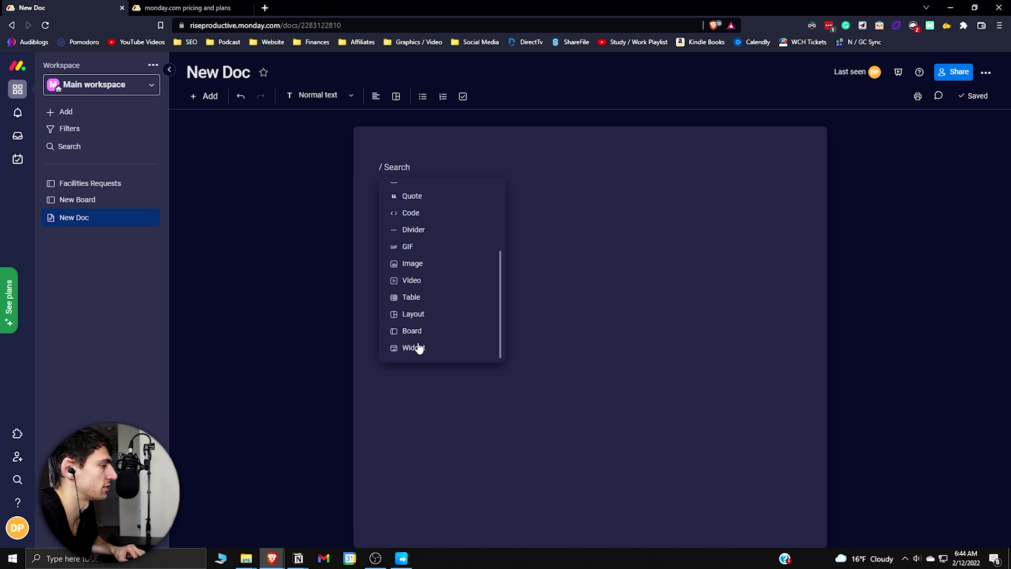
pyautogui.scroll(2, 417, 340)
pyautogui.scroll(2, 416, 329)
pyautogui.scroll(-4, 416, 316)
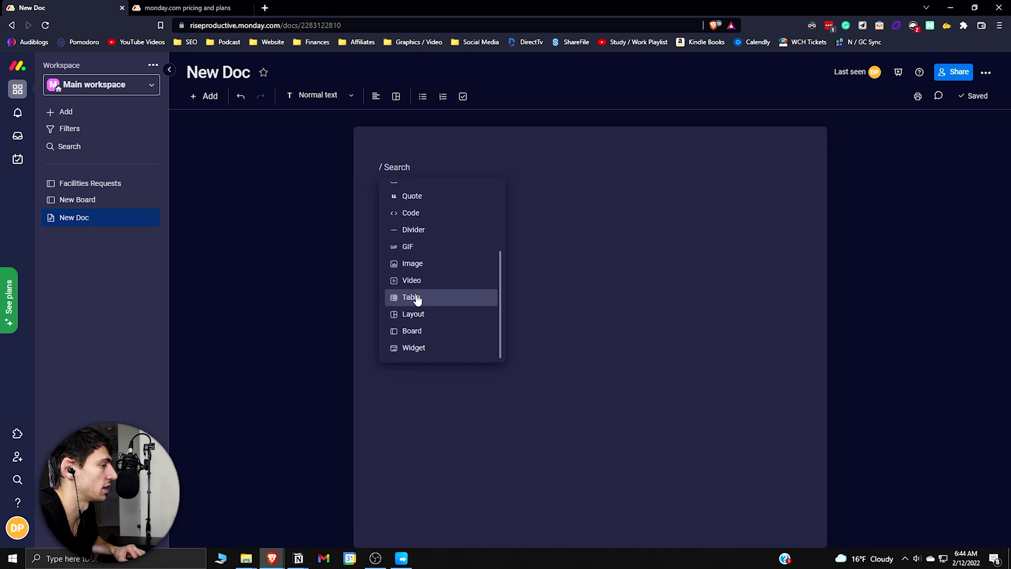
pyautogui.click(417, 298)
pyautogui.click(547, 320)
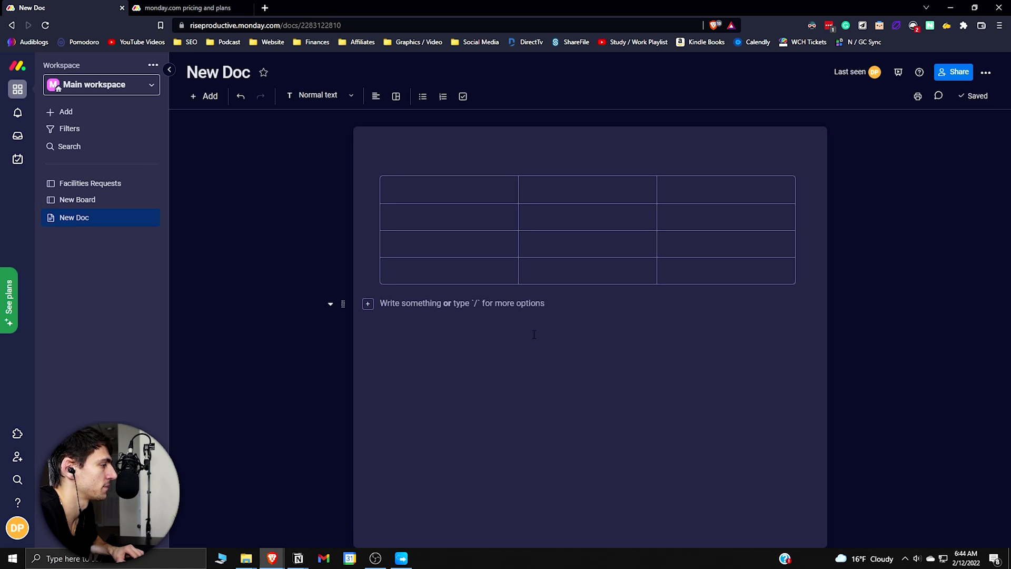
pyautogui.write('/board')
pyautogui.press('Return')
pyautogui.press('Return')
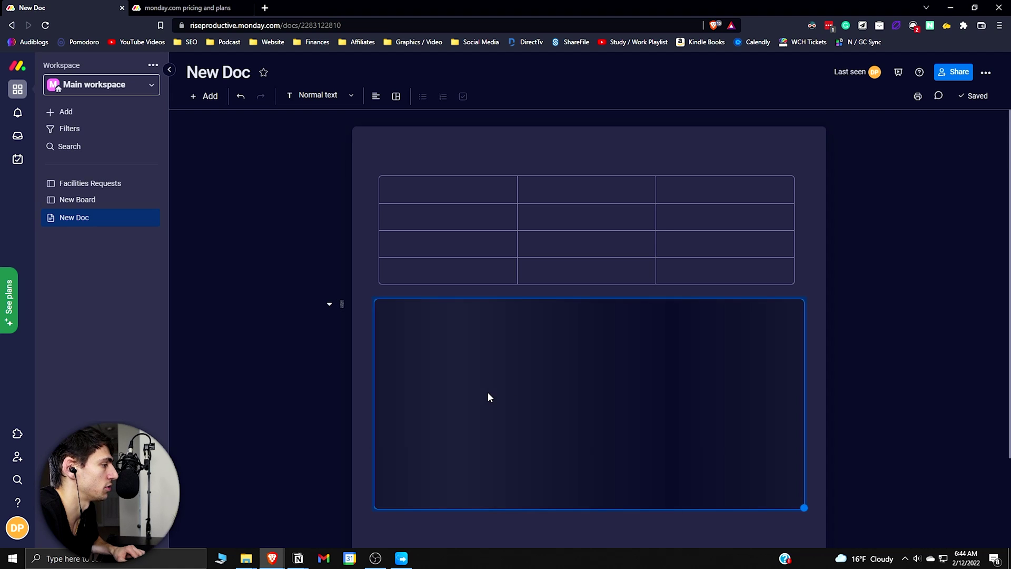
pyautogui.scroll(-1, 497, 391)
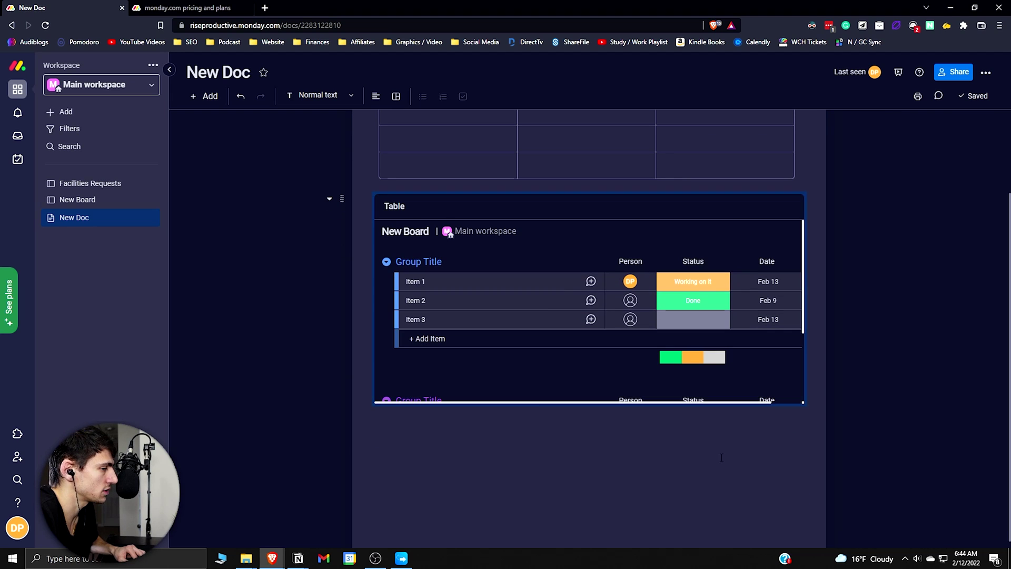
# - Add a divider under the embedded board and insert a widget block on the next line
pyautogui.click(609, 463)
pyautogui.write('/')
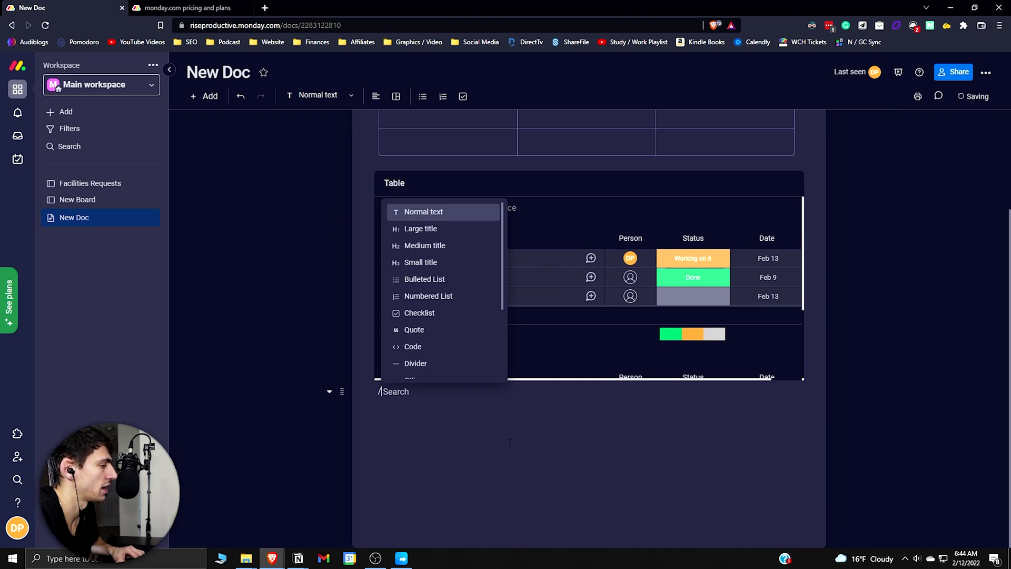
pyautogui.scroll(-1, 443, 310)
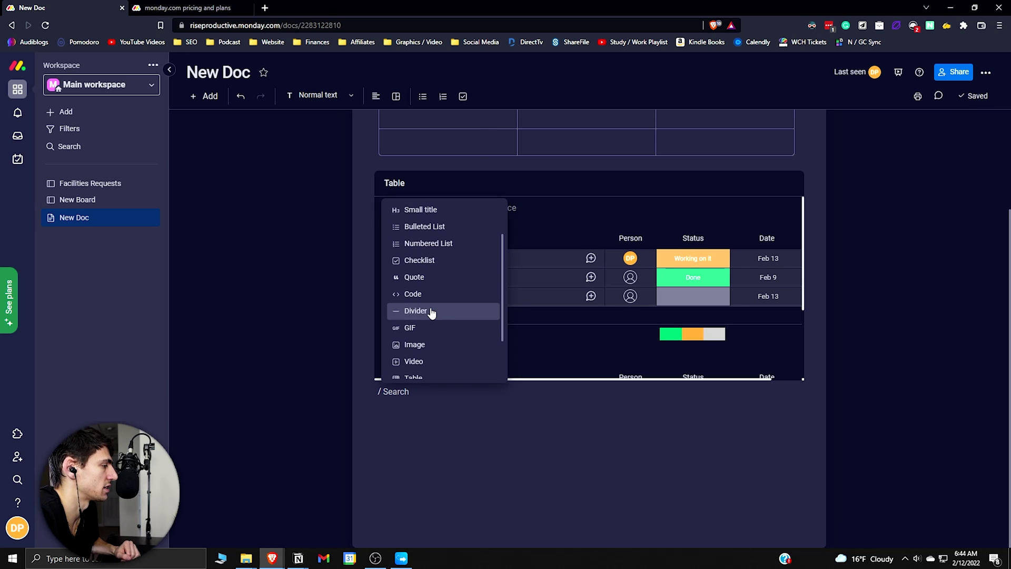
pyautogui.click(432, 310)
pyautogui.write('/')
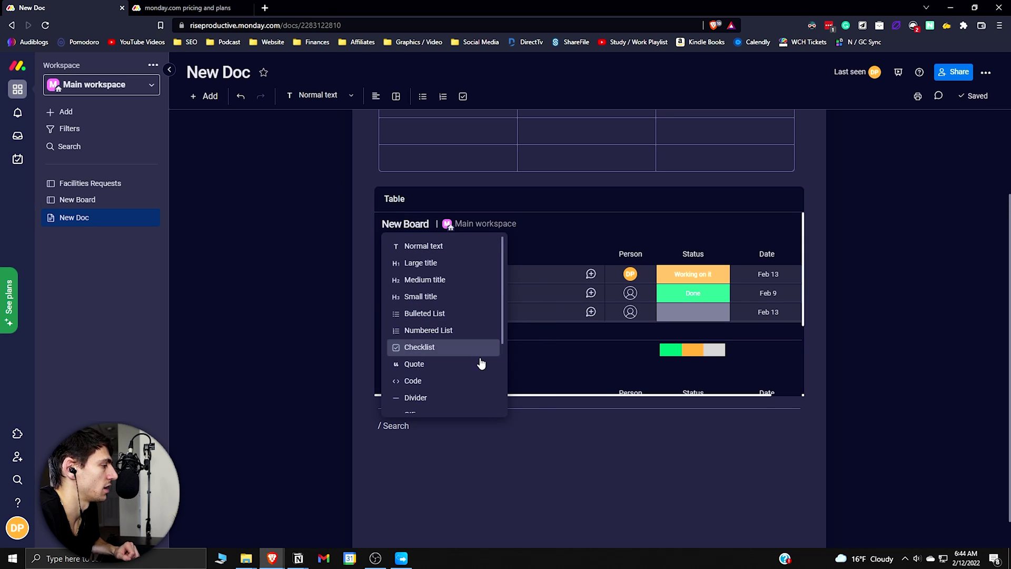
pyautogui.scroll(-1, 460, 272)
pyautogui.scroll(-1, 474, 328)
pyautogui.scroll(-1, 439, 342)
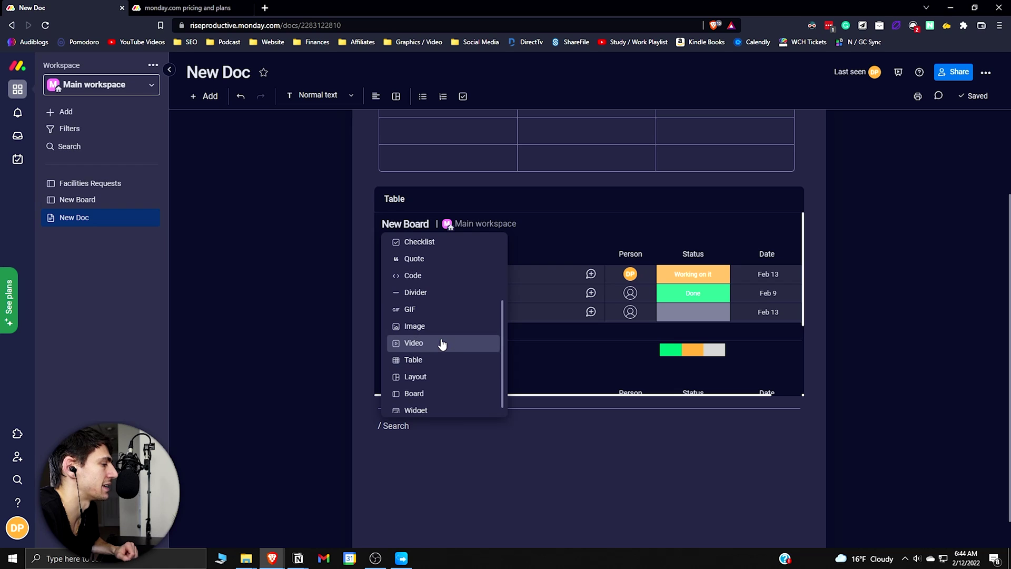
pyautogui.scroll(-1, 445, 403)
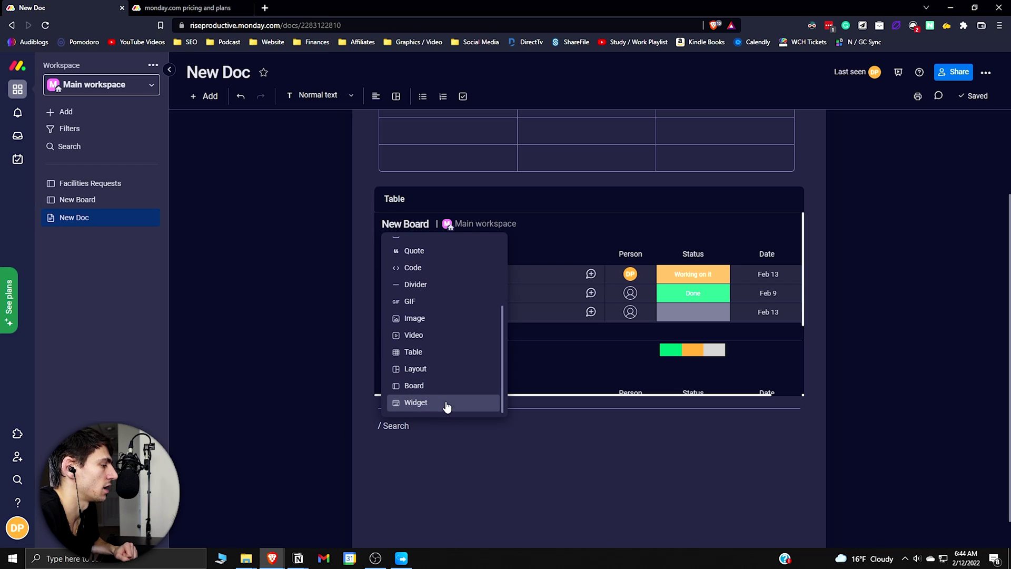
pyautogui.click(446, 406)
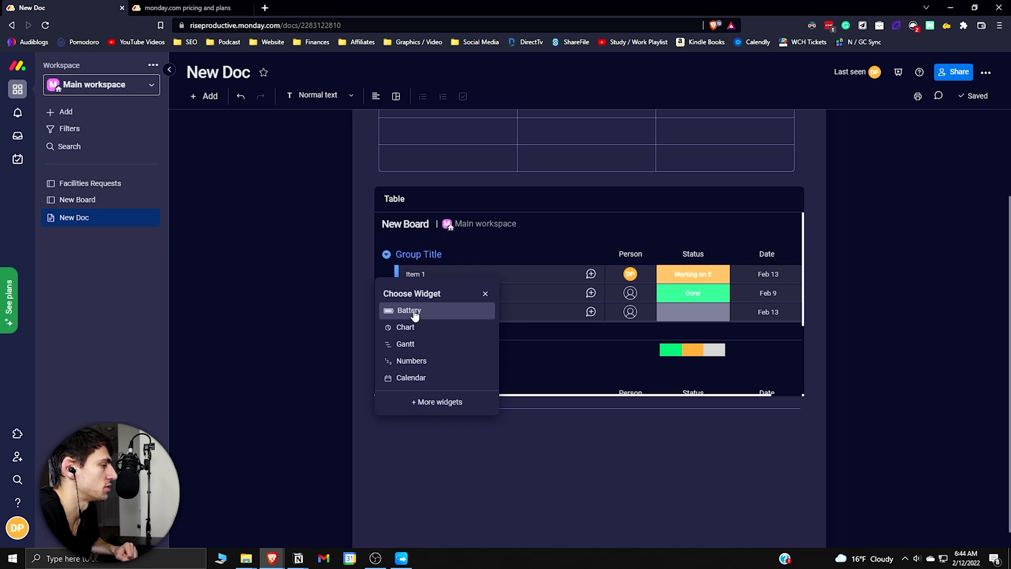
# - Embed a Gantt widget fed by New Board in the doc
pyautogui.click(424, 345)
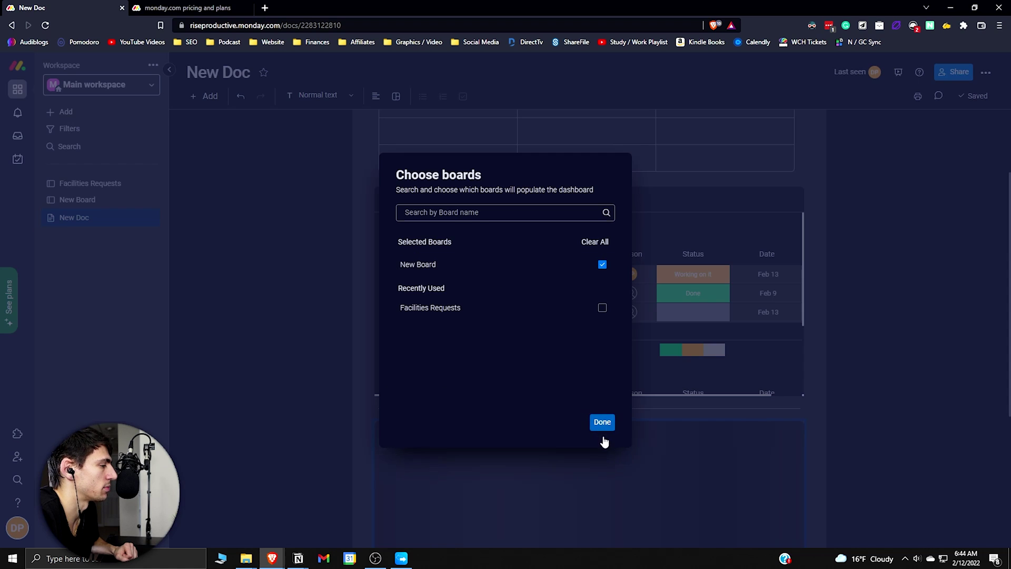
pyautogui.click(603, 435)
pyautogui.scroll(3, 555, 266)
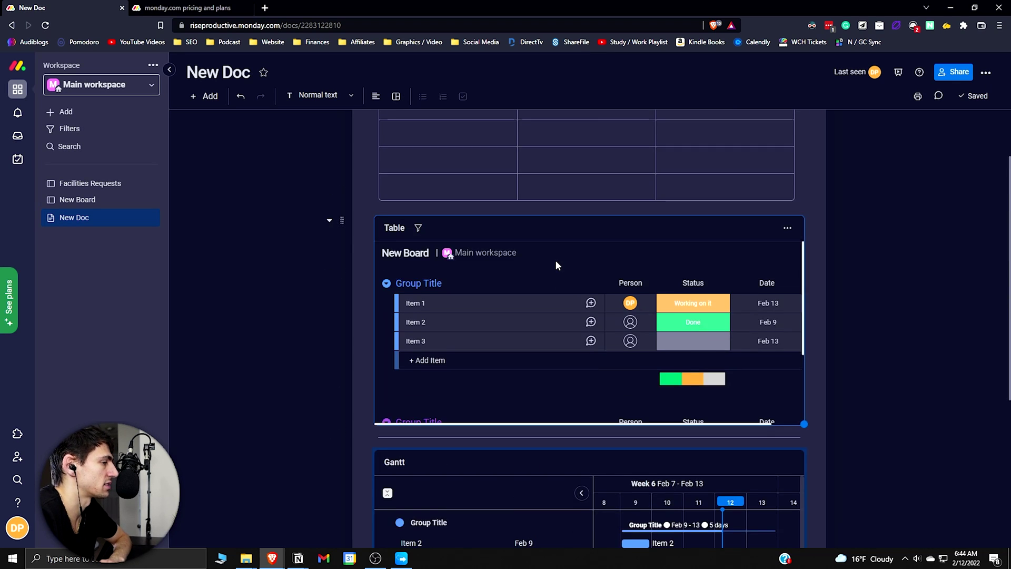
pyautogui.scroll(-2, 489, 230)
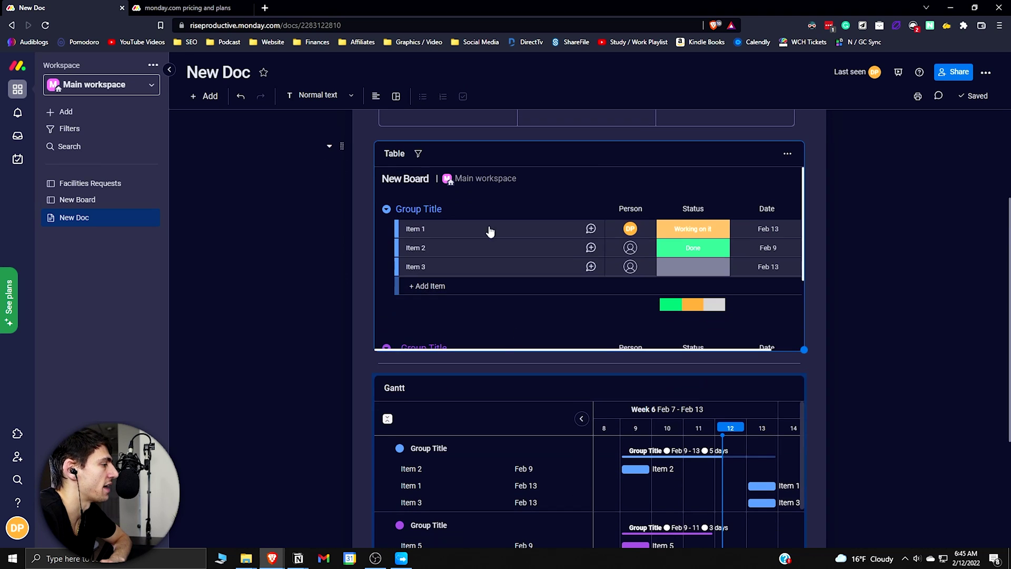
pyautogui.scroll(2, 591, 323)
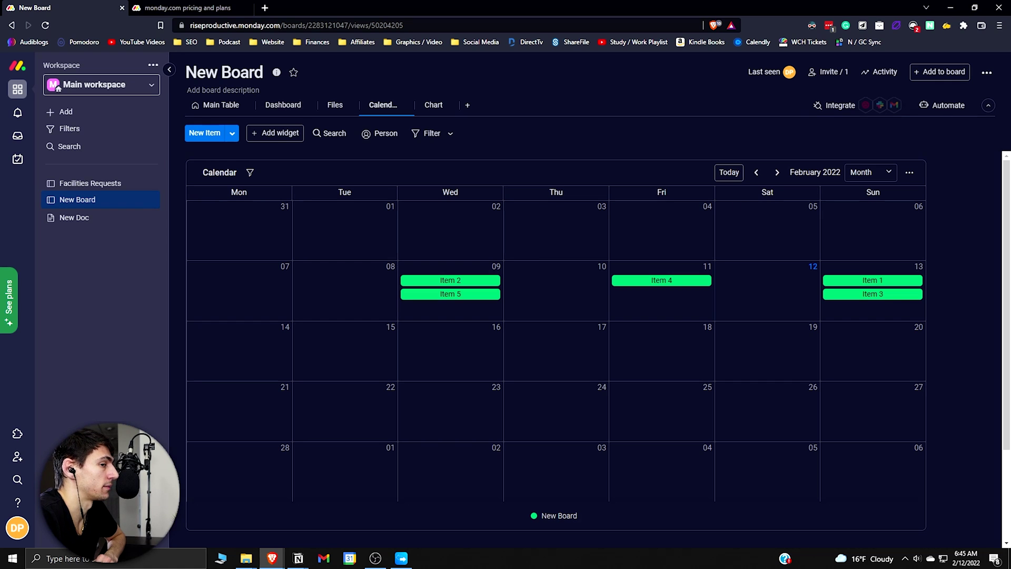
# - Peek at the Integrations Center, then browse the apps marketplace filtered to Featured apps
pyautogui.click(861, 105)
pyautogui.scroll(-1, 395, 320)
pyautogui.scroll(1, 396, 320)
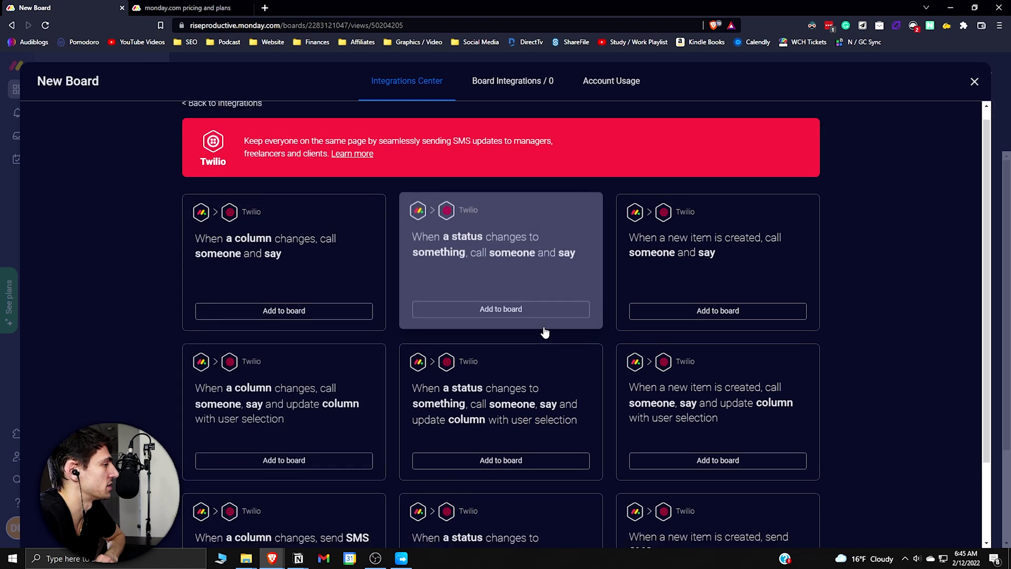
pyautogui.click(18, 527)
pyautogui.click(19, 529)
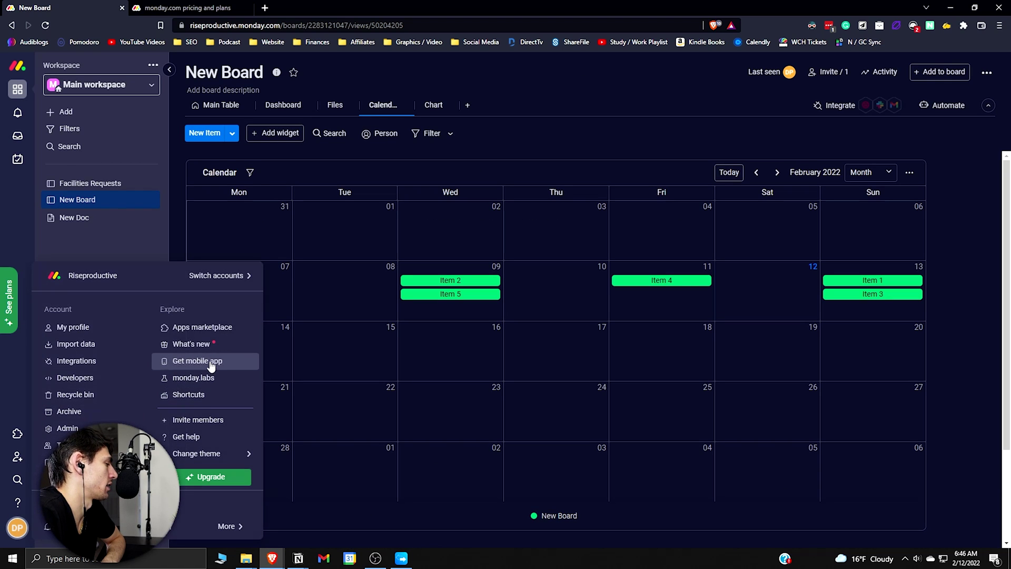
pyautogui.click(208, 331)
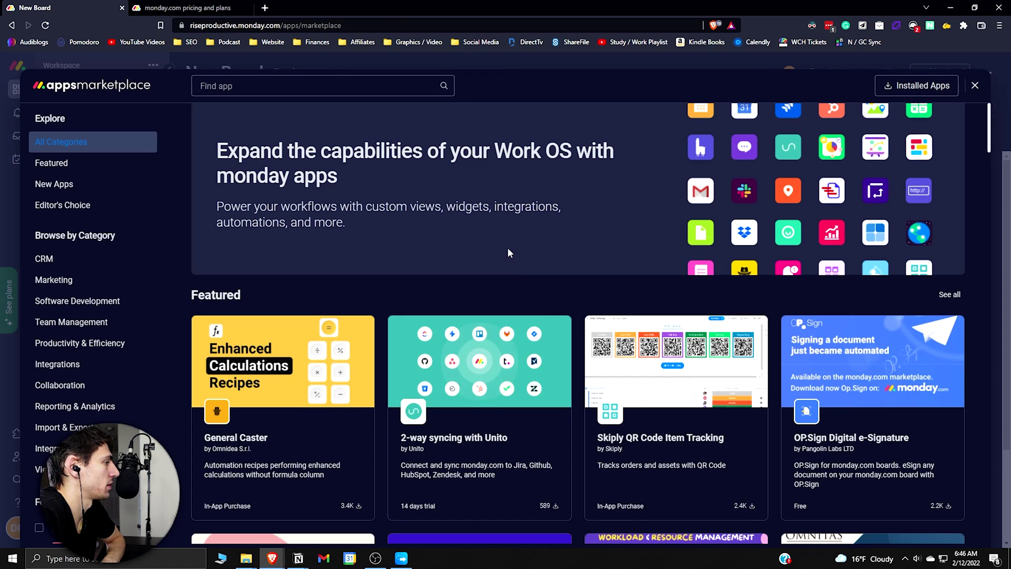
pyautogui.scroll(-1, 549, 330)
pyautogui.scroll(-1, 466, 426)
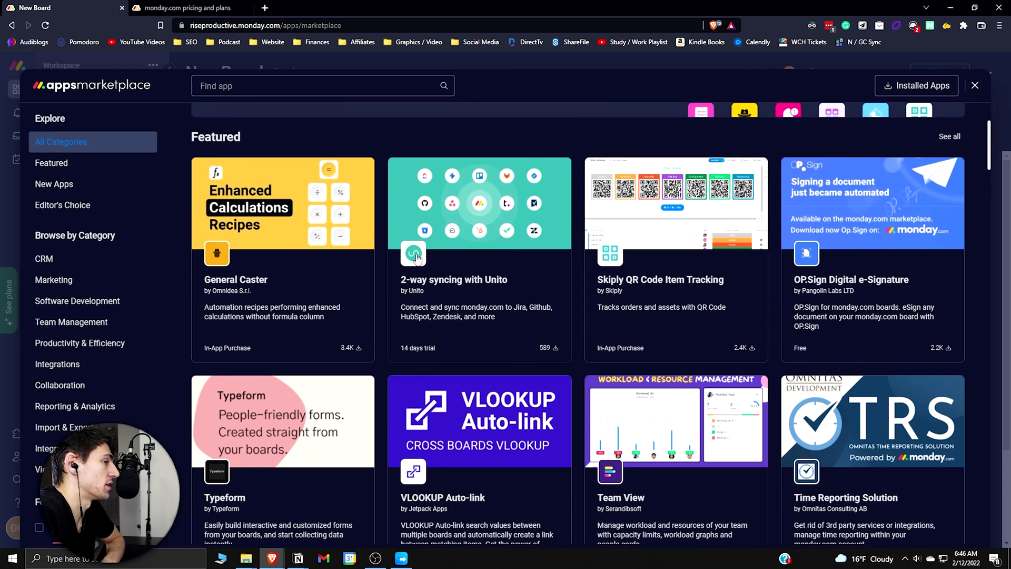
pyautogui.scroll(-2, 752, 363)
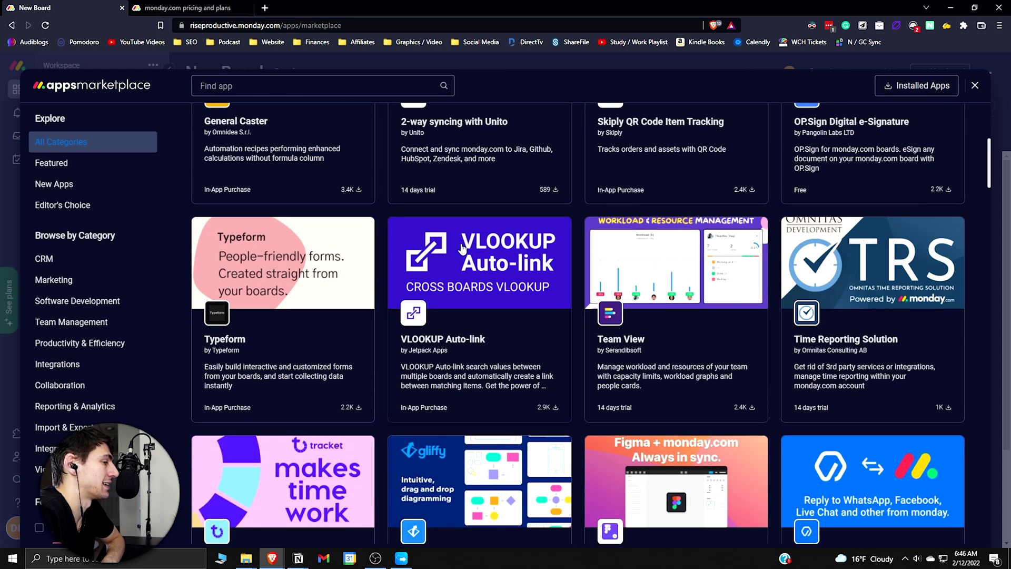
pyautogui.scroll(-1, 472, 269)
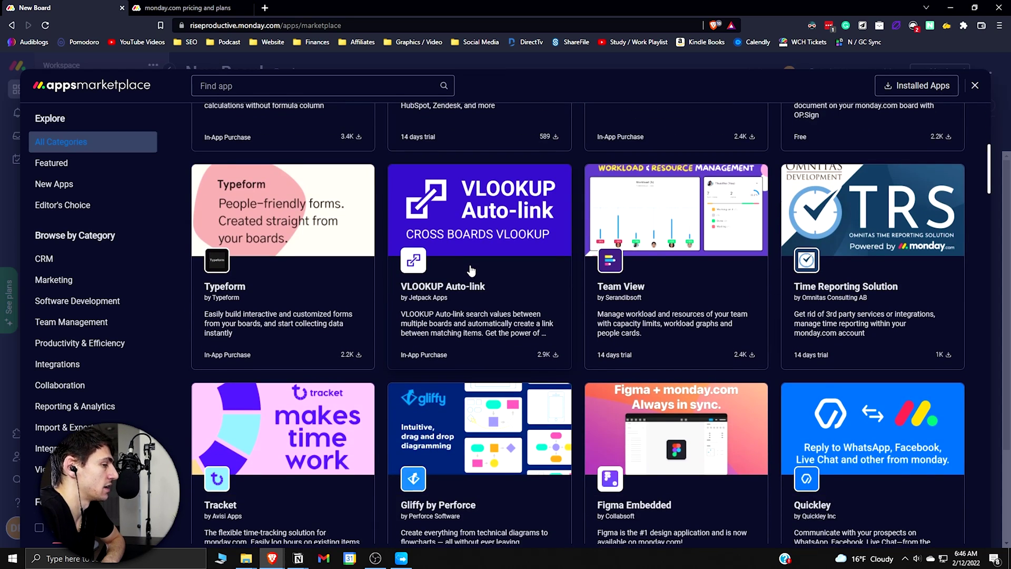
pyautogui.scroll(-2, 694, 484)
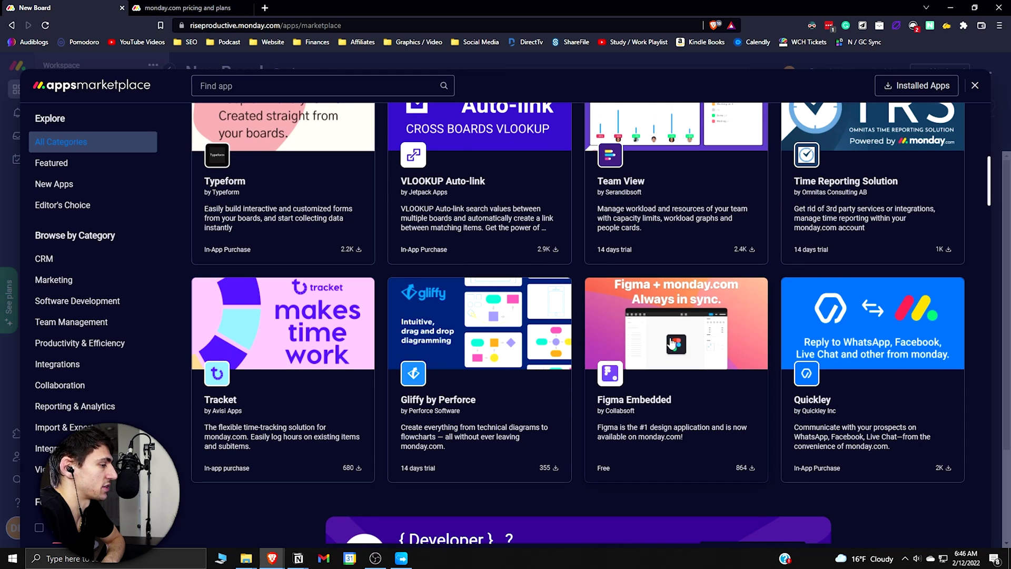
pyautogui.scroll(-1, 640, 333)
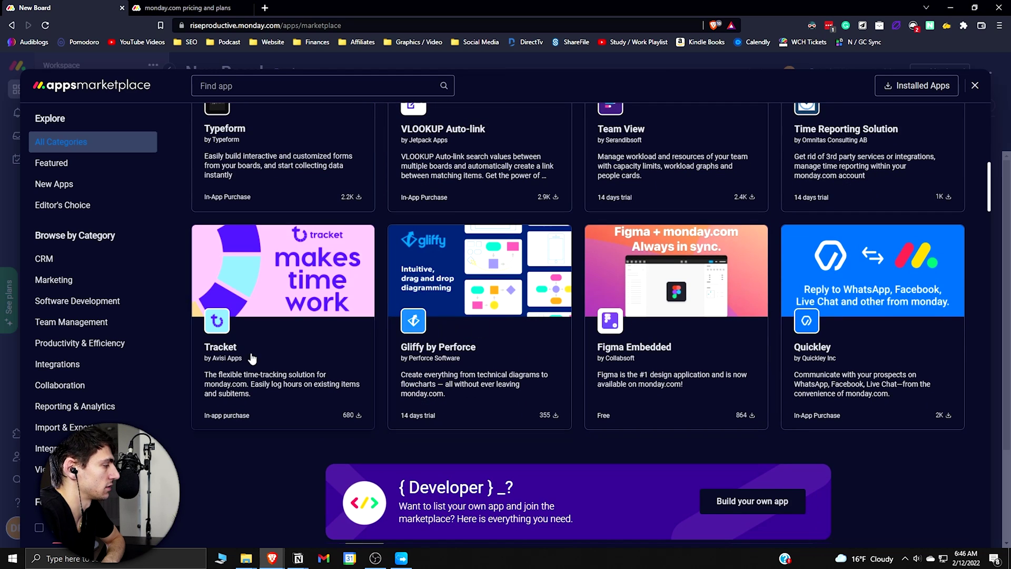
pyautogui.scroll(-3, 722, 343)
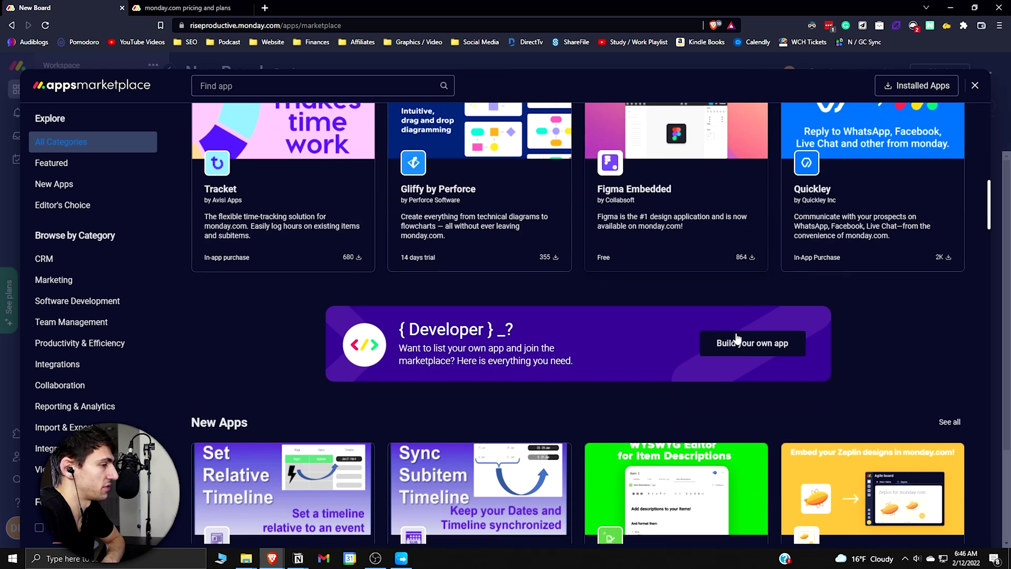
pyautogui.scroll(-3, 602, 342)
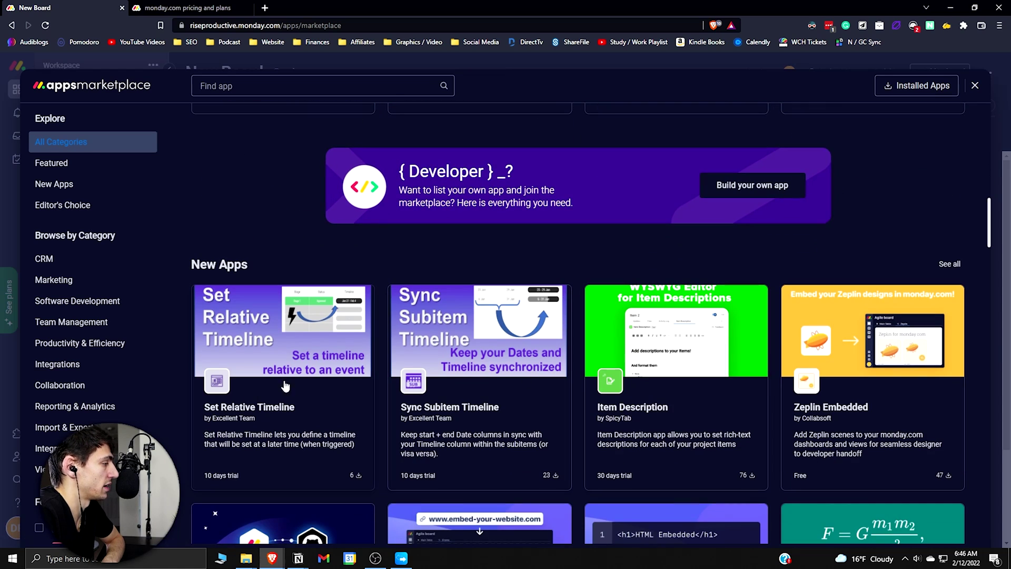
pyautogui.scroll(-3, 826, 385)
pyautogui.scroll(-2, 826, 385)
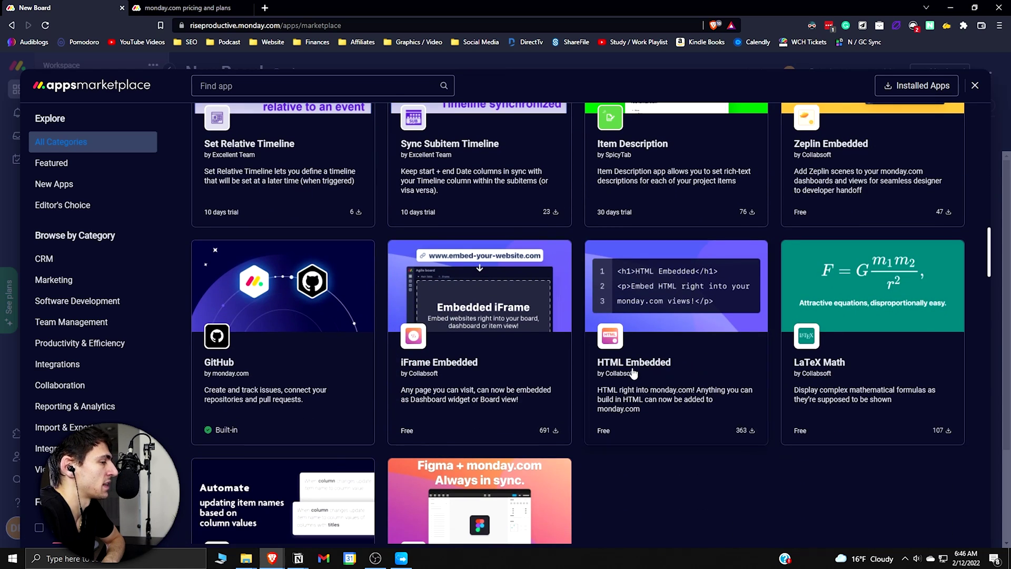
pyautogui.scroll(-2, 291, 374)
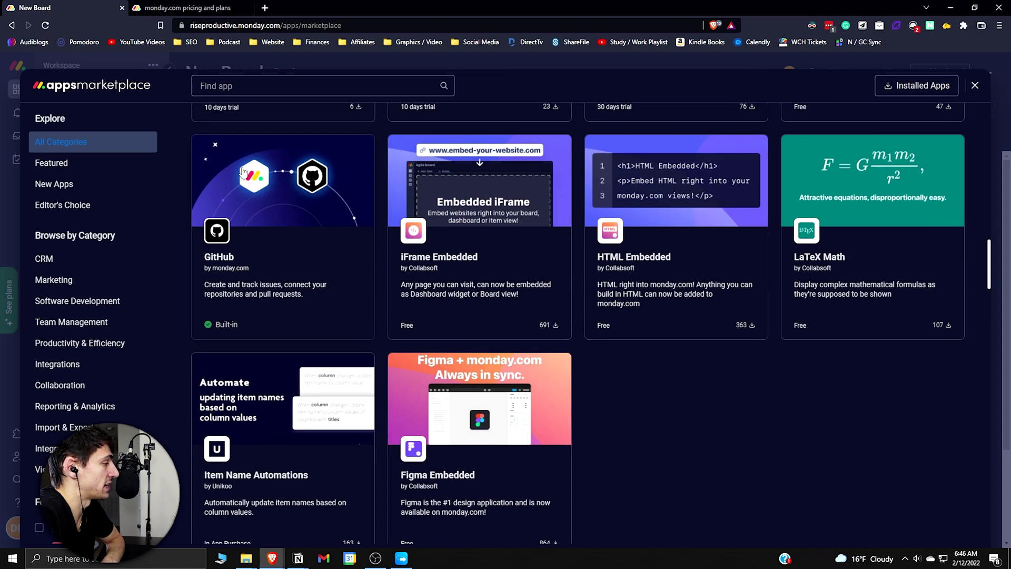
pyautogui.scroll(-1, 502, 435)
pyautogui.scroll(-1, 518, 429)
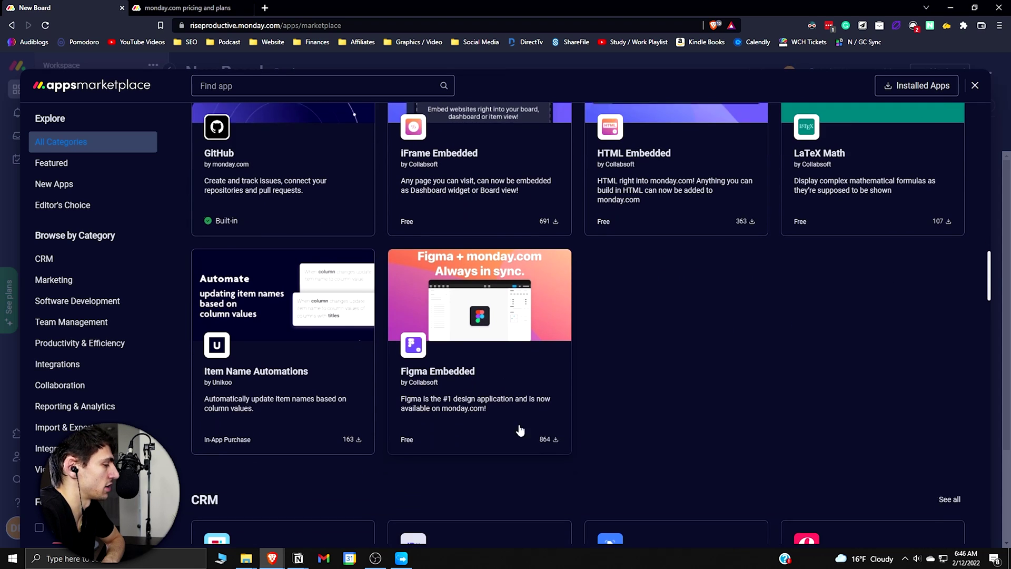
pyautogui.scroll(-2, 522, 409)
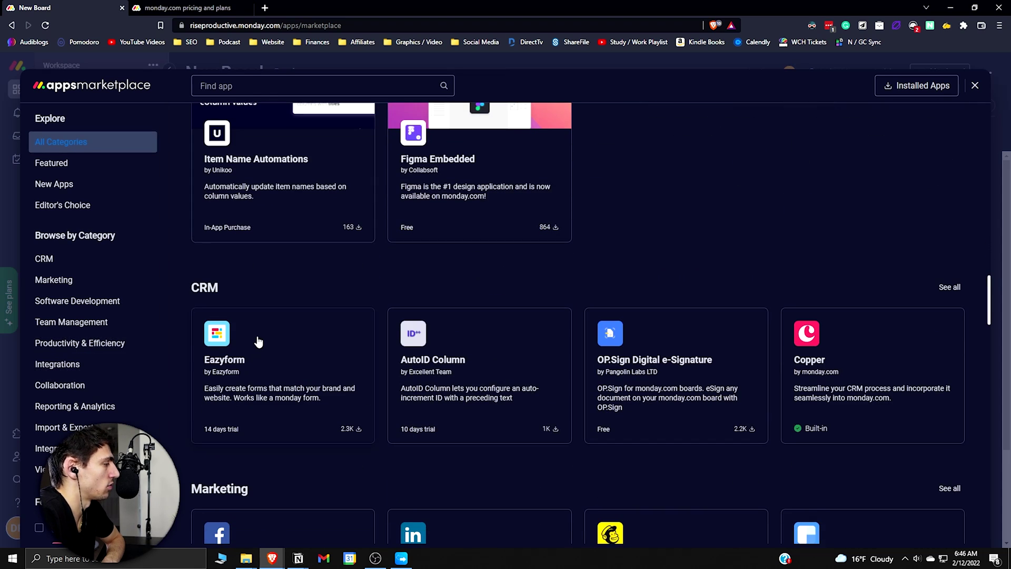
pyautogui.scroll(-1, 346, 345)
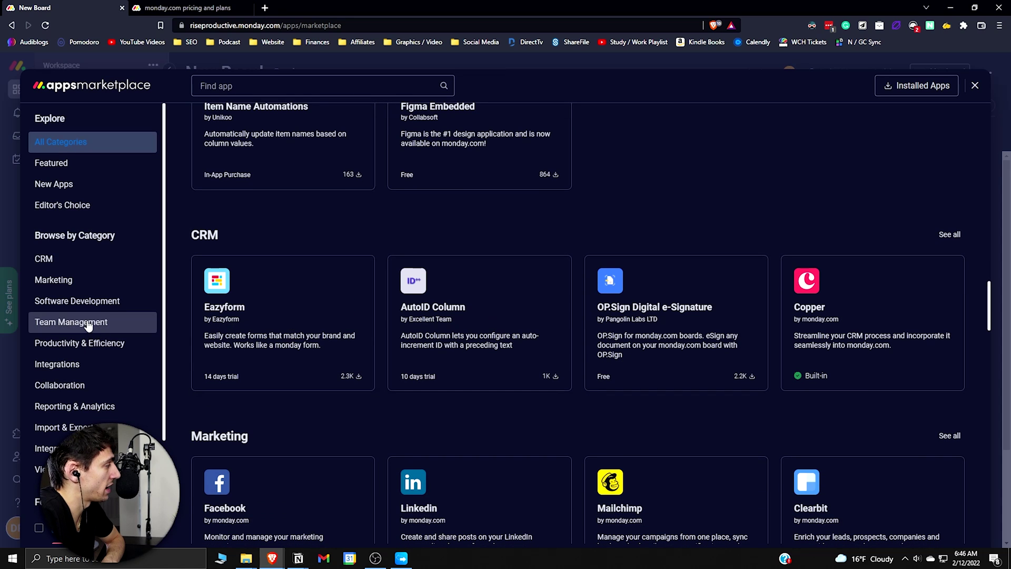
pyautogui.click(55, 163)
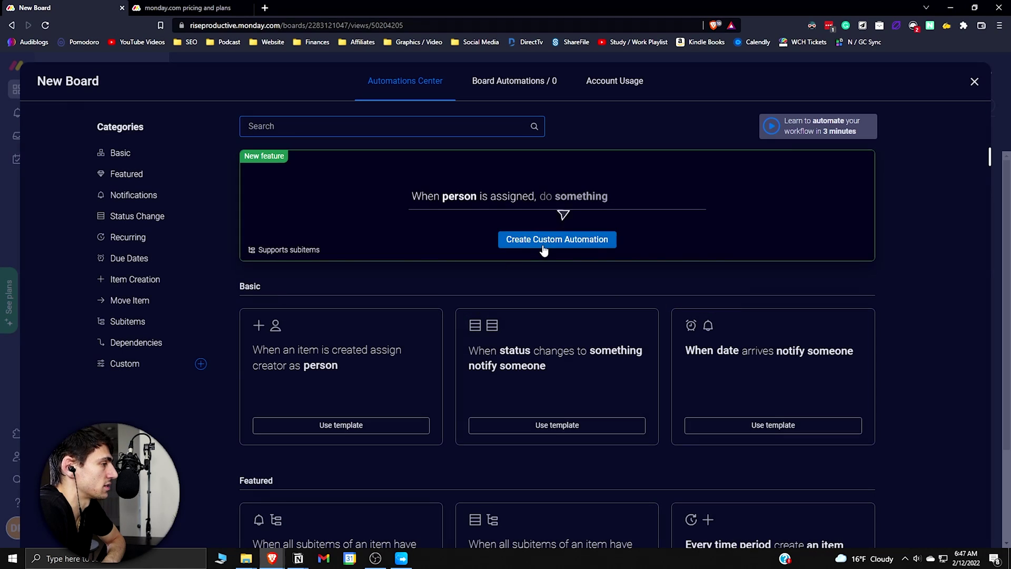
pyautogui.scroll(-1, 579, 410)
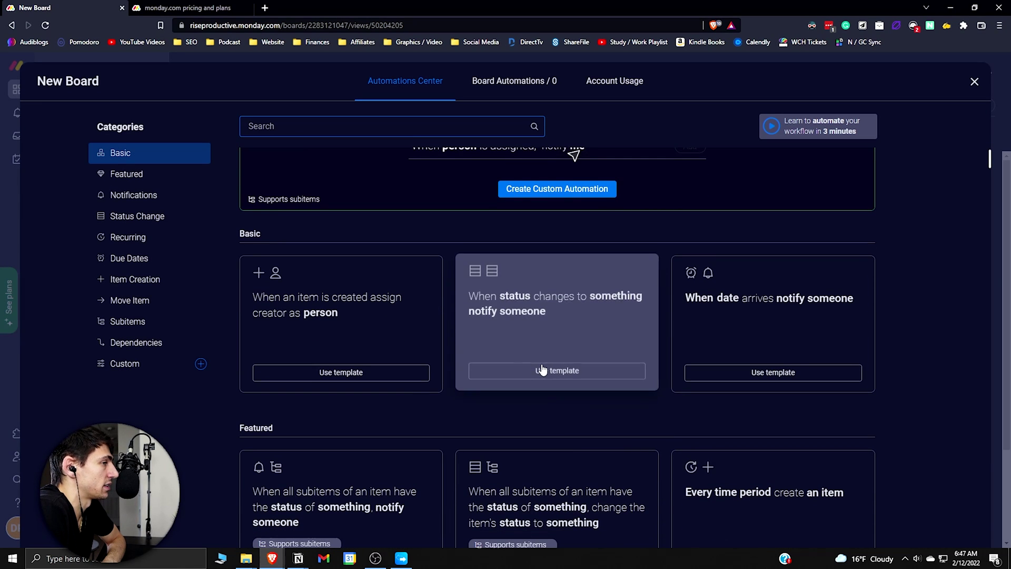
pyautogui.scroll(1, 544, 368)
pyautogui.scroll(-1, 553, 371)
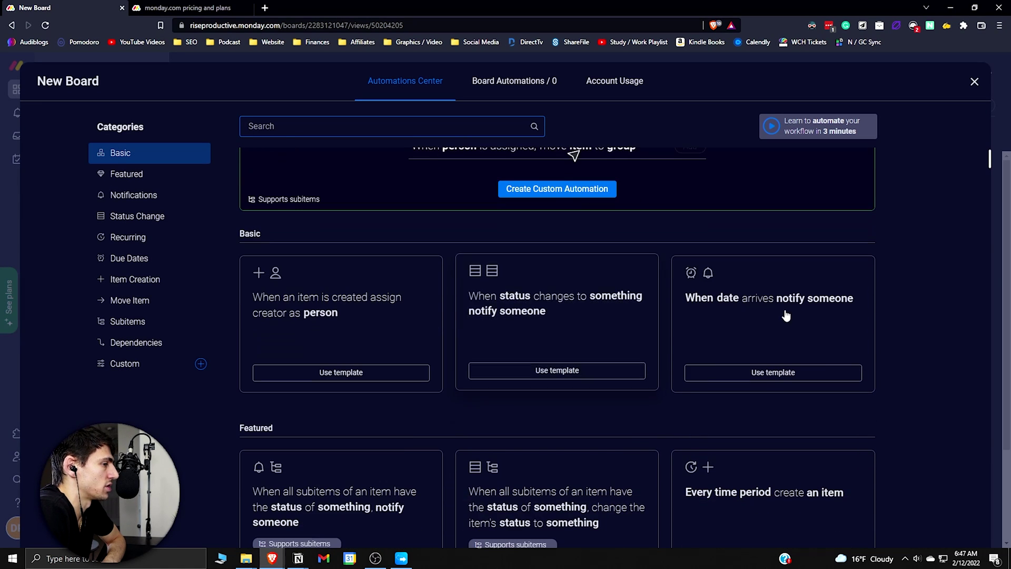
pyautogui.scroll(-1, 747, 309)
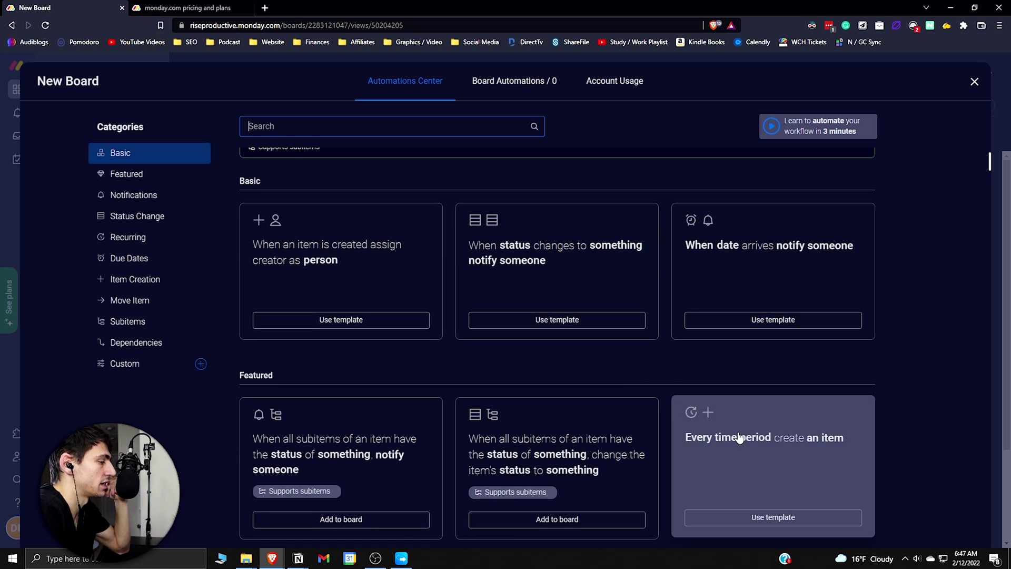
pyautogui.scroll(-1, 738, 440)
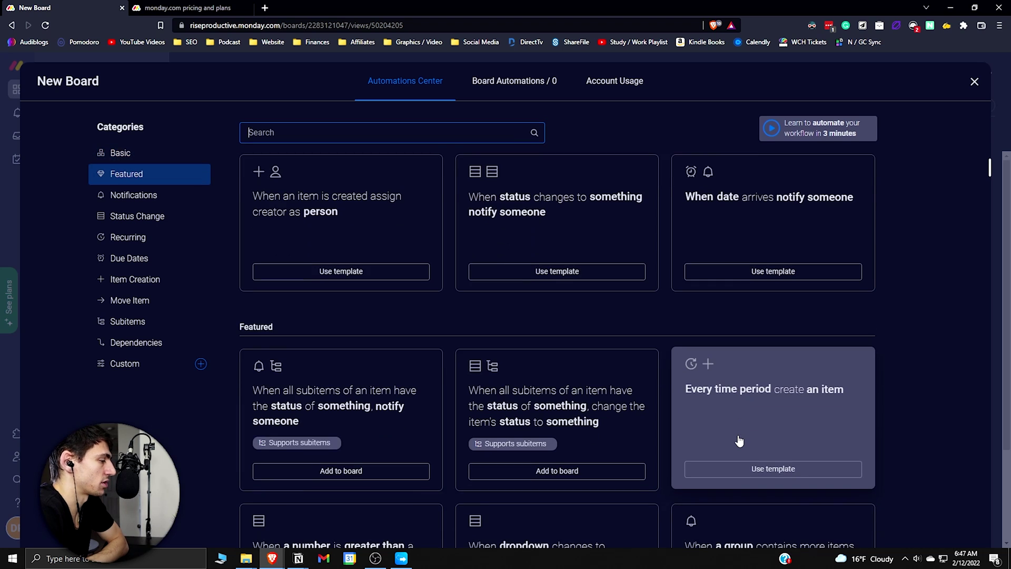
pyautogui.scroll(2, 745, 366)
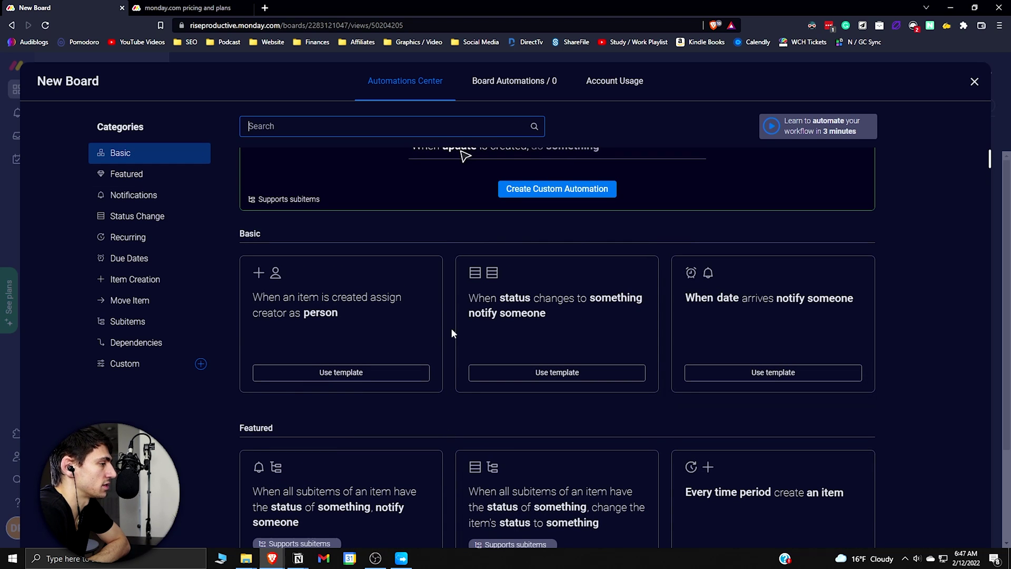
pyautogui.scroll(1, 509, 300)
pyautogui.scroll(-1, 516, 297)
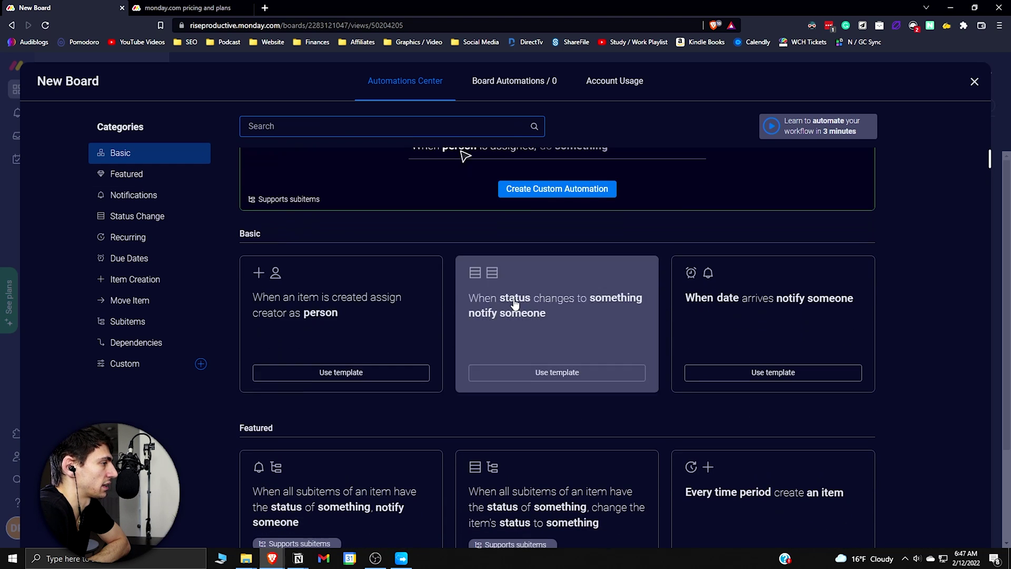
pyautogui.scroll(-1, 640, 308)
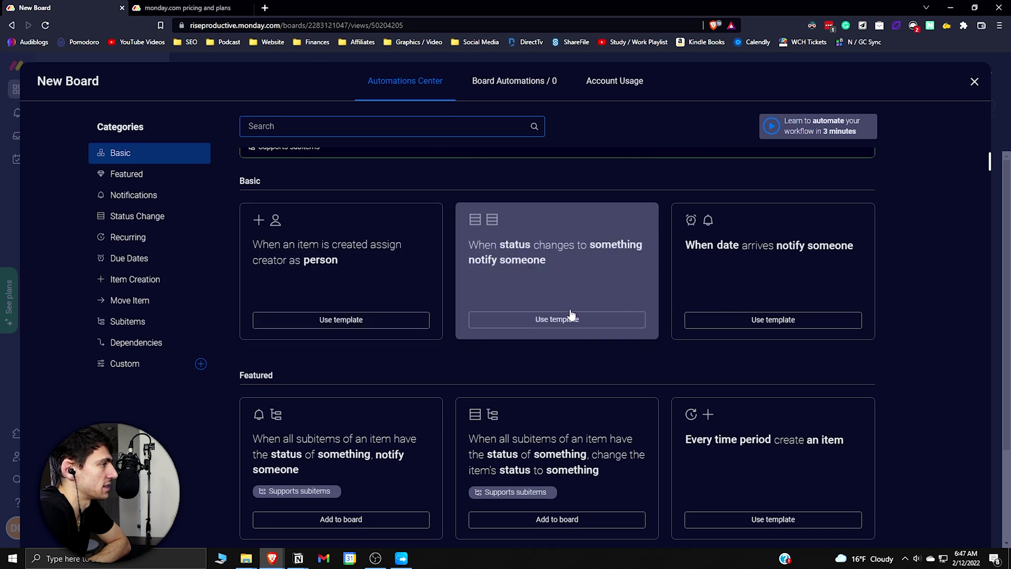
# - Show the Board Automations tab (0 active) and refresh the suggested recipes
pyautogui.click(502, 87)
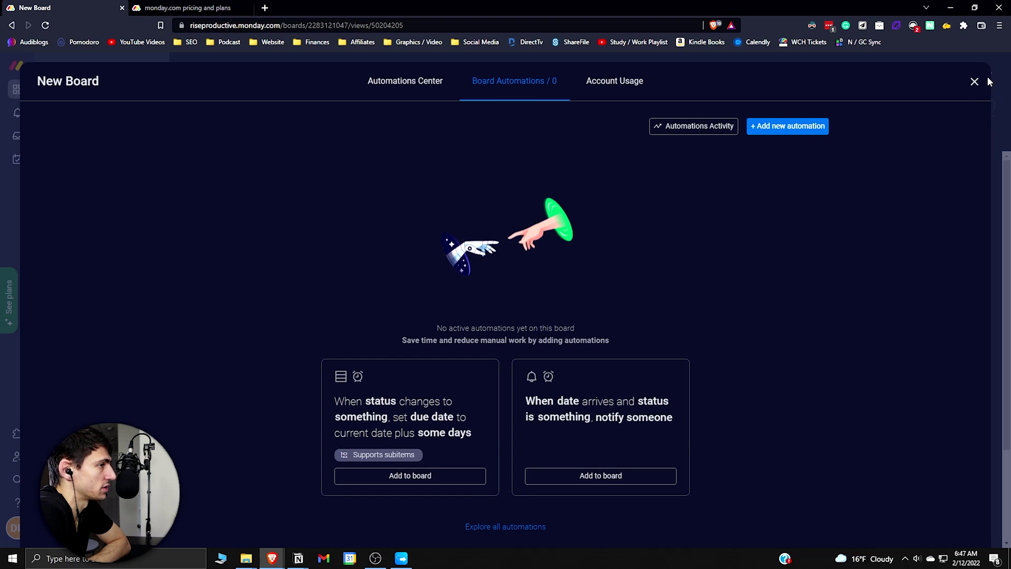
pyautogui.click(514, 81)
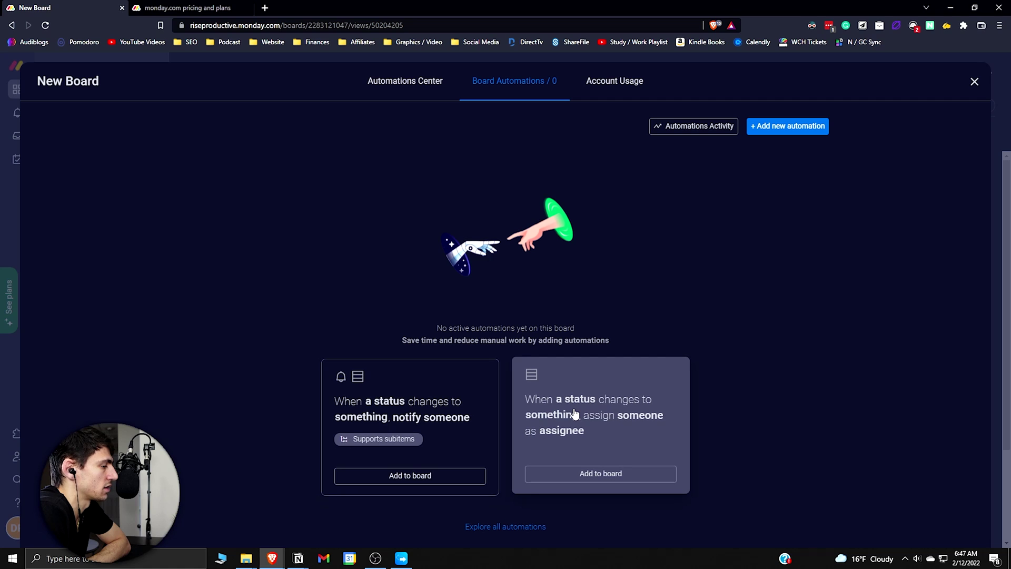
# - Build the recipe: when Status changes to Working on it, assign the teammate via Person, and add it to the board
pyautogui.click(645, 430)
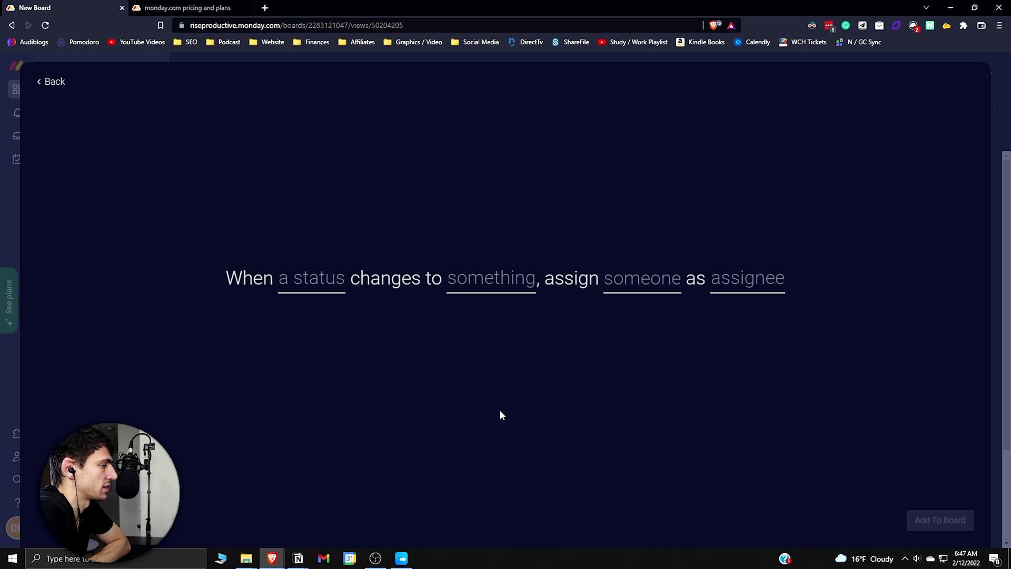
pyautogui.click(318, 285)
pyautogui.click(322, 336)
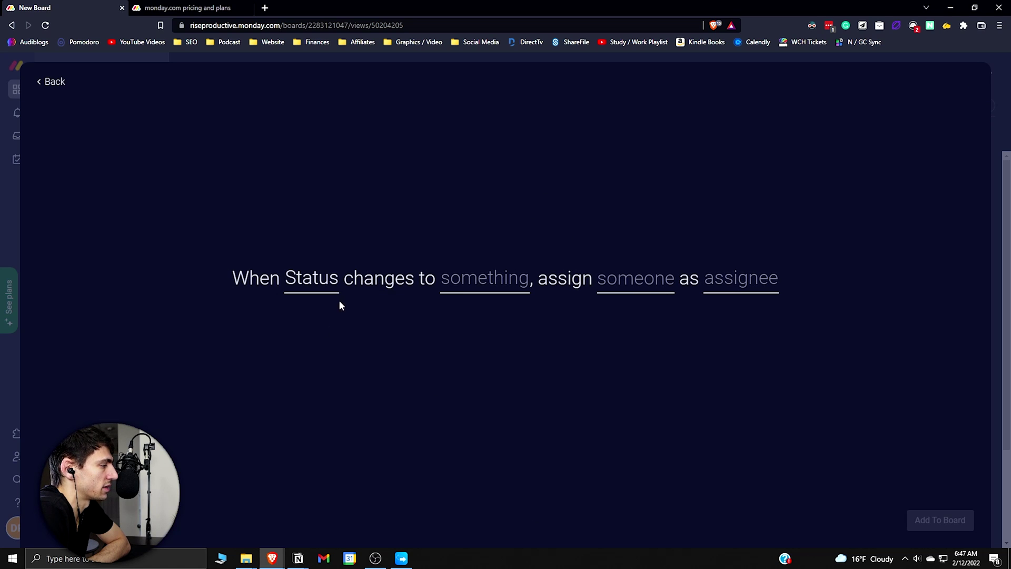
pyautogui.click(477, 279)
pyautogui.click(478, 347)
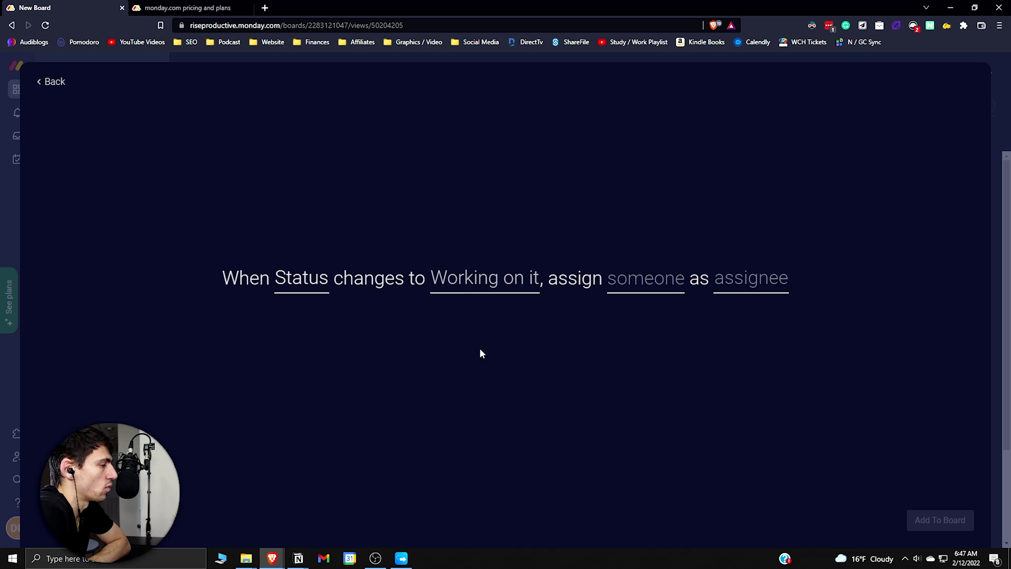
pyautogui.click(632, 283)
pyautogui.click(643, 330)
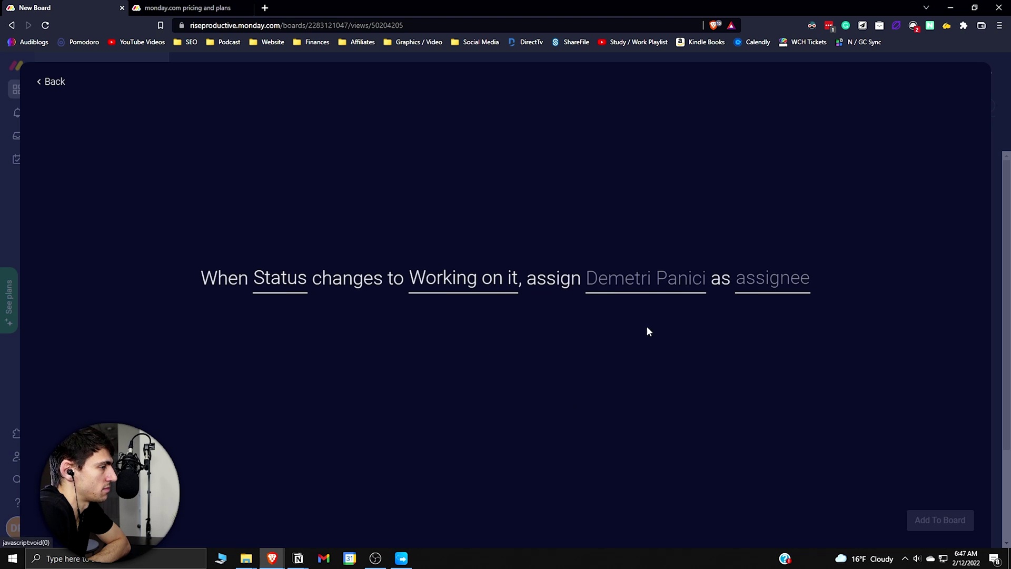
pyautogui.click(746, 278)
pyautogui.click(764, 327)
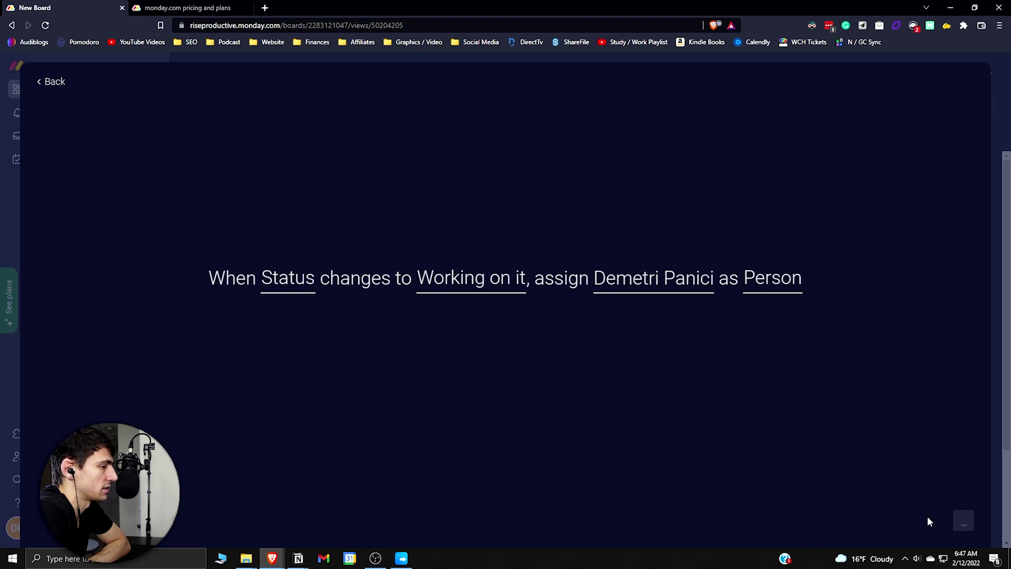
pyautogui.click(974, 82)
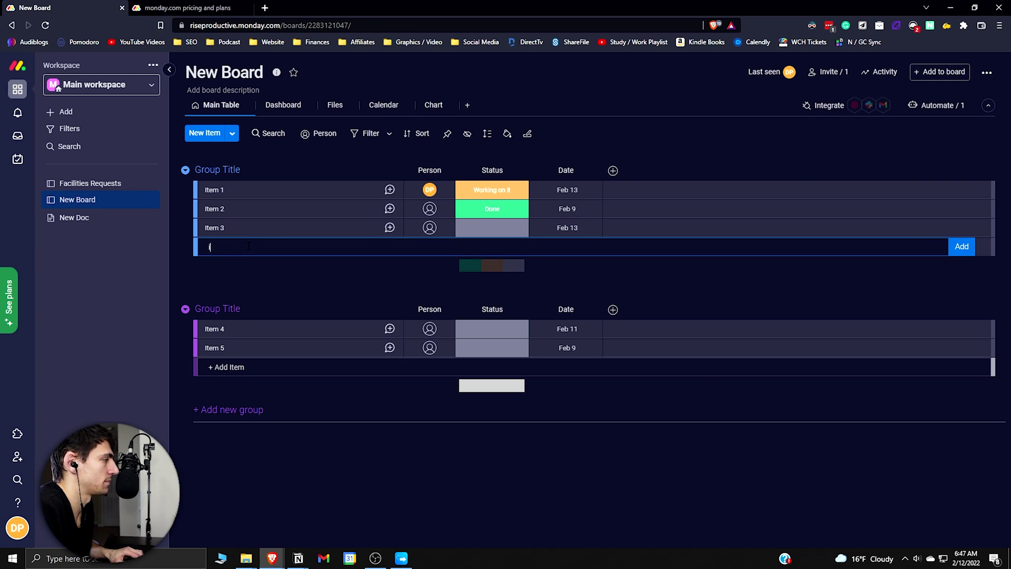
pyautogui.write('Item 6ple')
# - Confirm the Item example row, then check automation Account Usage from the Automate / 1 list
pyautogui.press('Return')
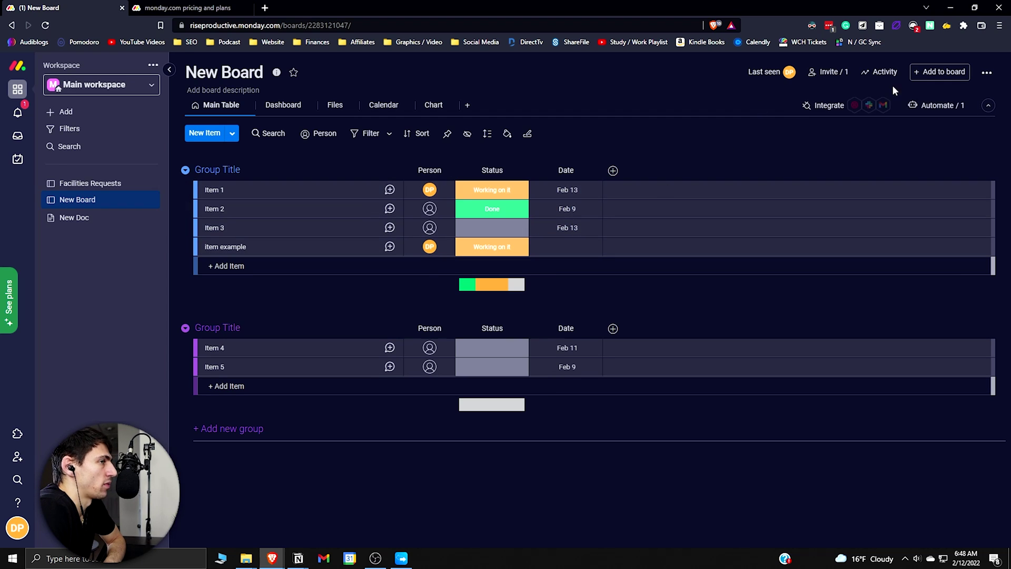
pyautogui.click(935, 105)
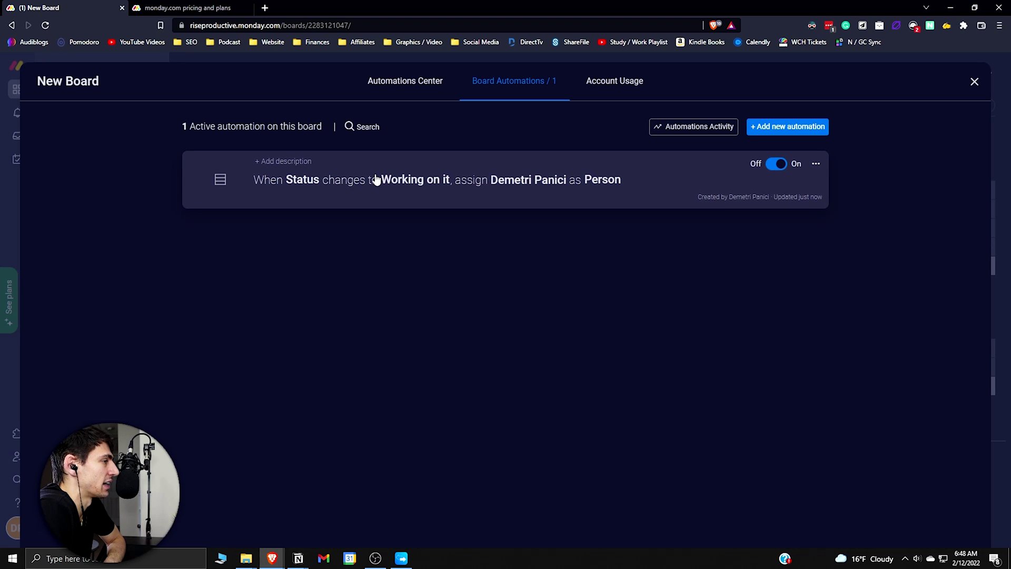
pyautogui.click(607, 91)
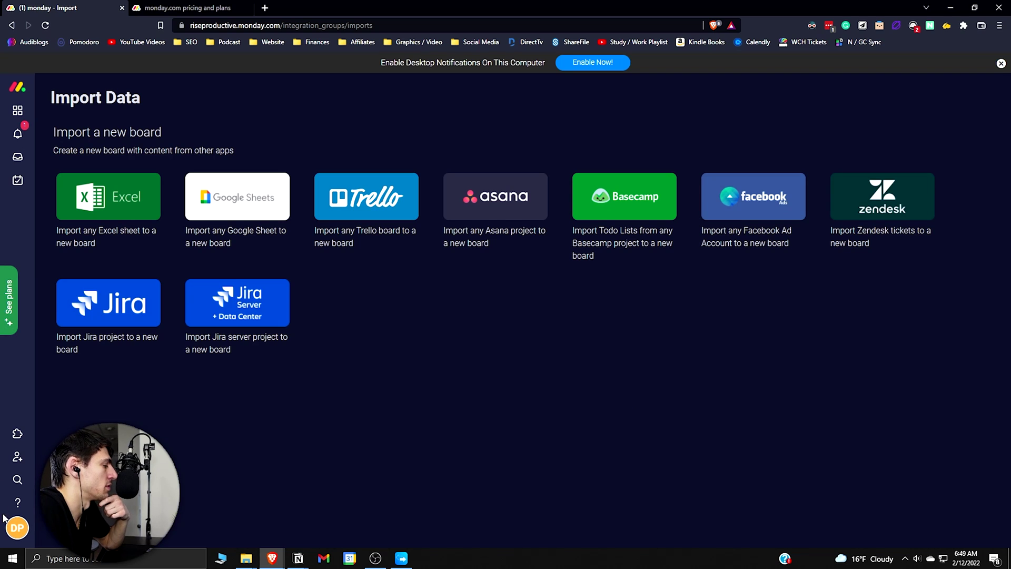
# - Reach the Integrations center from the avatar menu and search for 'google calendar'
pyautogui.click(17, 527)
pyautogui.click(87, 370)
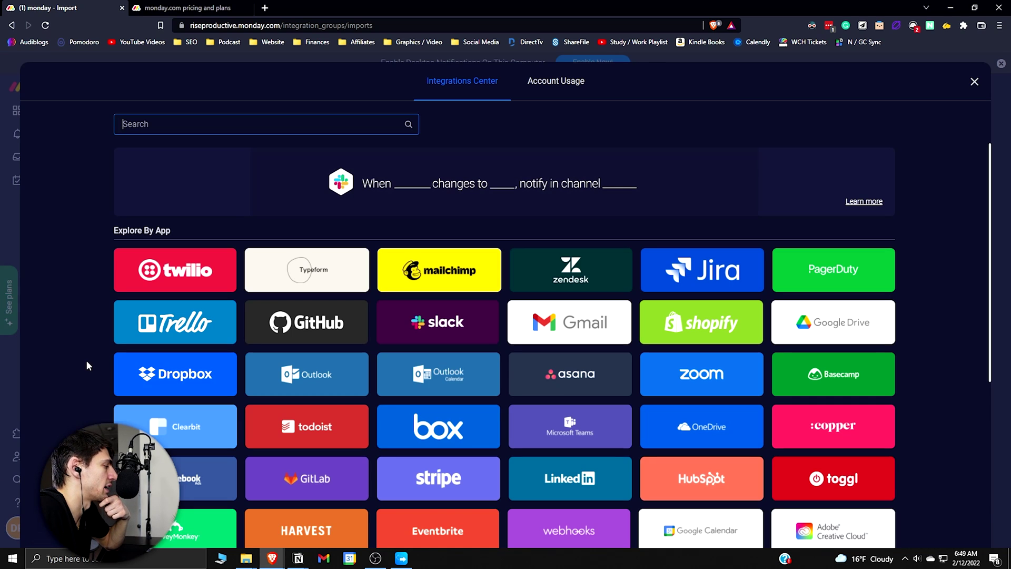
pyautogui.scroll(-1, 485, 278)
pyautogui.scroll(1, 485, 278)
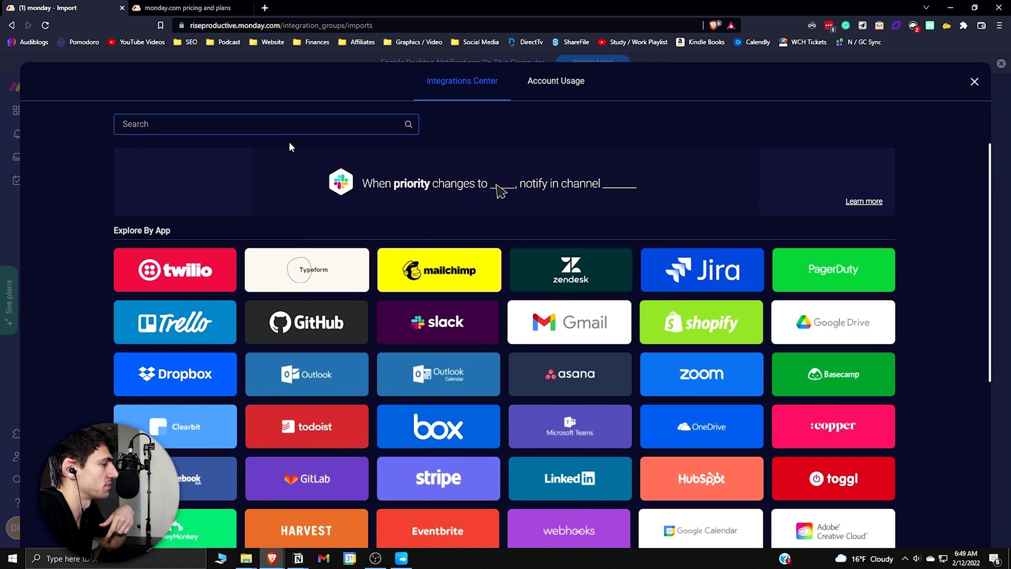
pyautogui.click(284, 125)
pyautogui.write('g')
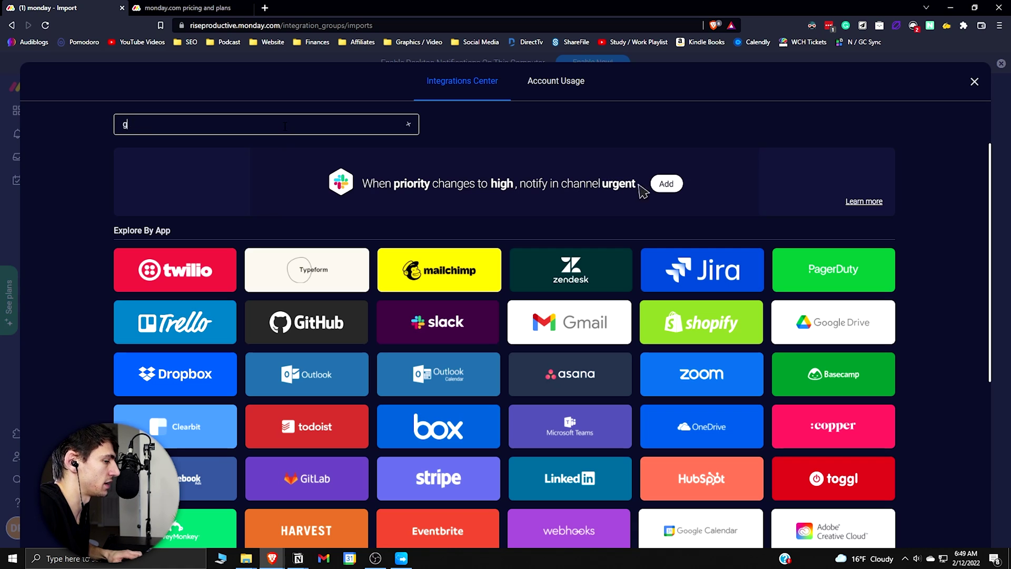
pyautogui.write('oogle calenda')
# - Connect the Google Calendar integration to New Board and start the create-item-on-event recipe
pyautogui.click(198, 266)
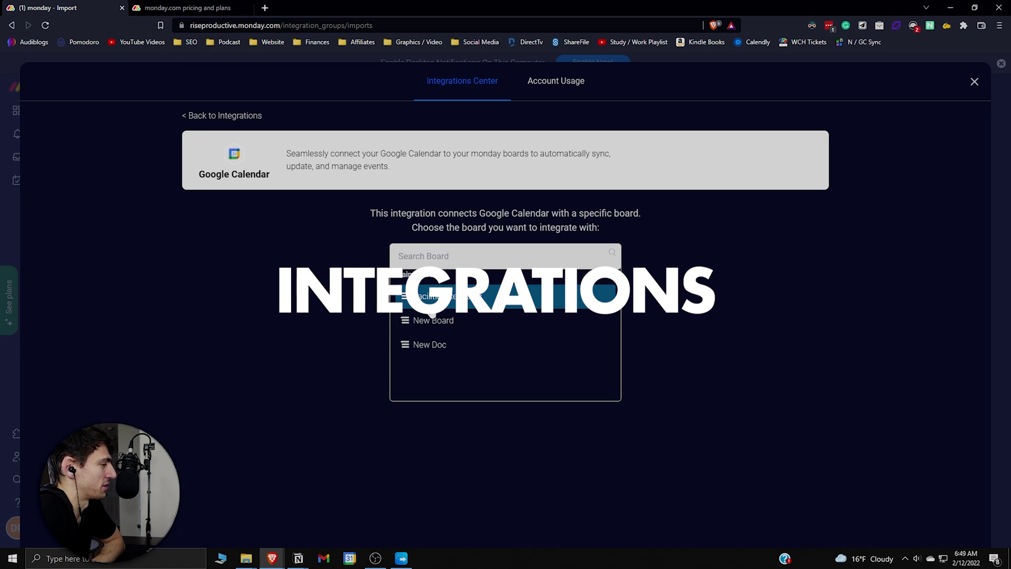
pyautogui.click(435, 320)
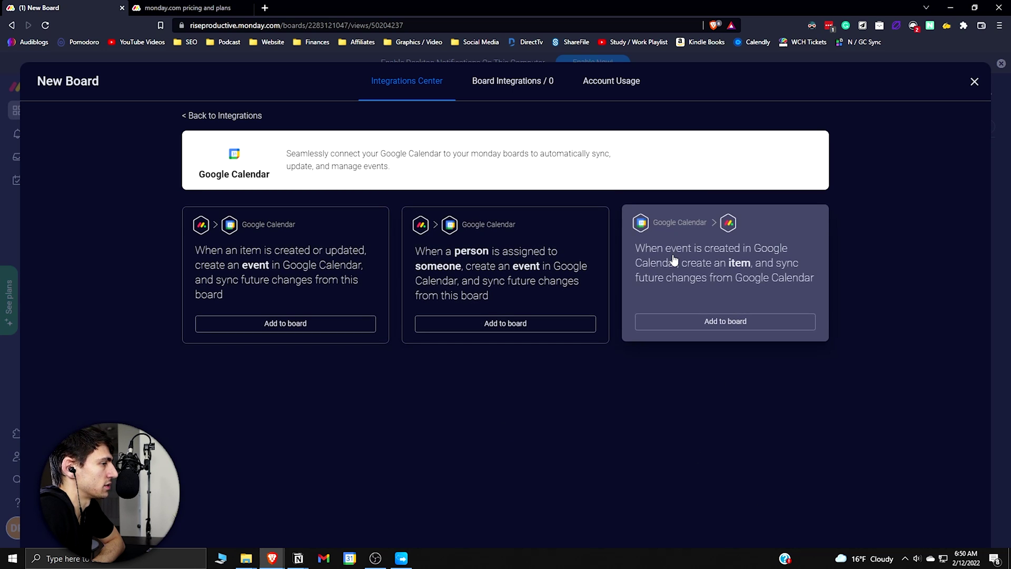
pyautogui.click(672, 261)
# - Authorise the Google account and inspect the column-to-field mapping, leaving Item Update unmapped
pyautogui.click(492, 337)
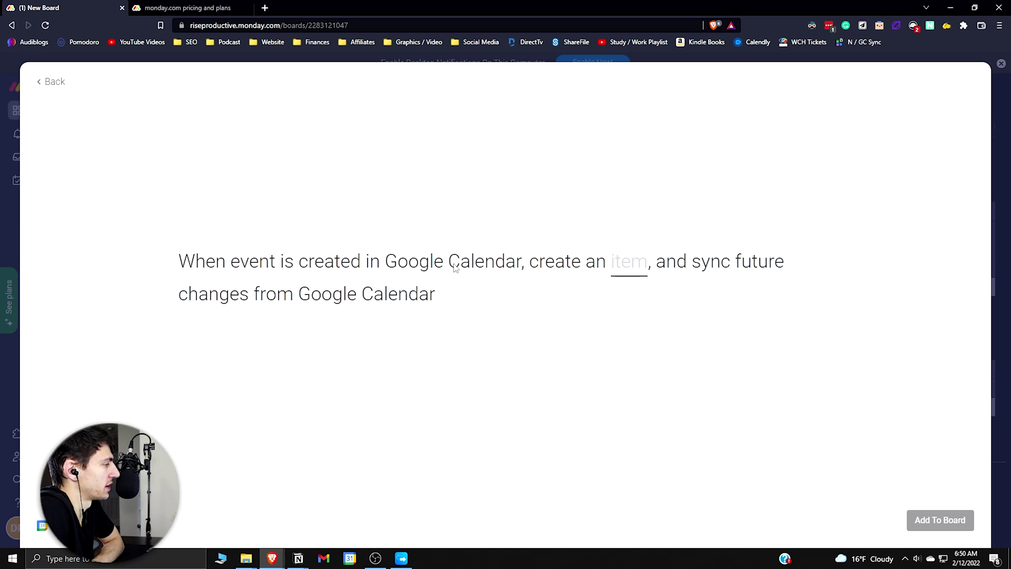
pyautogui.click(624, 263)
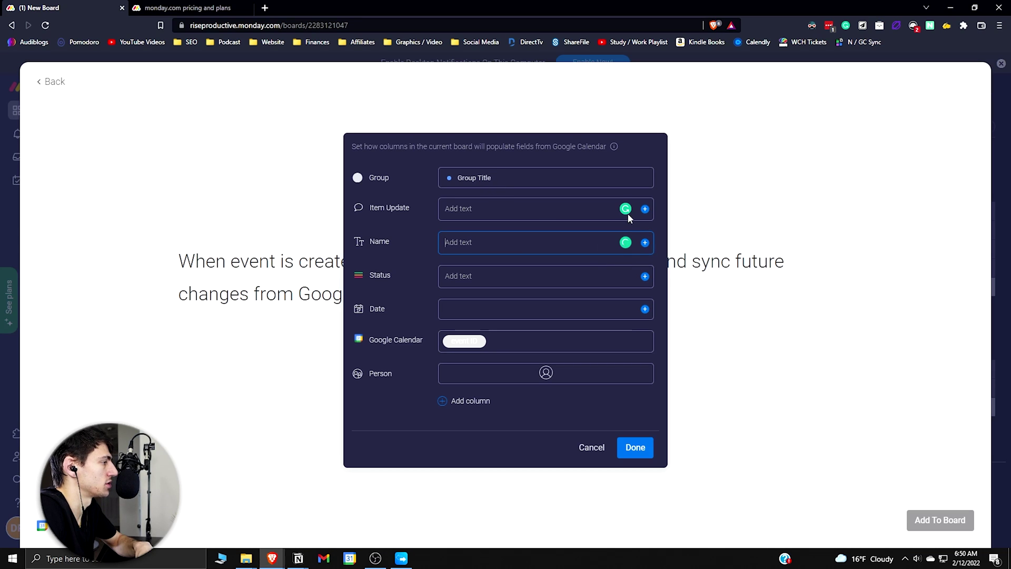
pyautogui.click(644, 210)
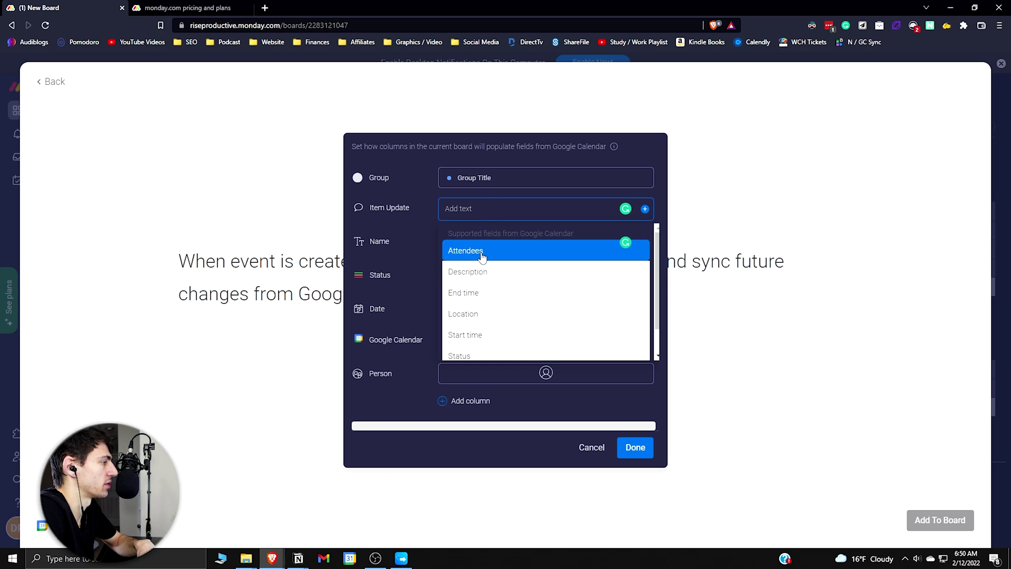
pyautogui.click(361, 219)
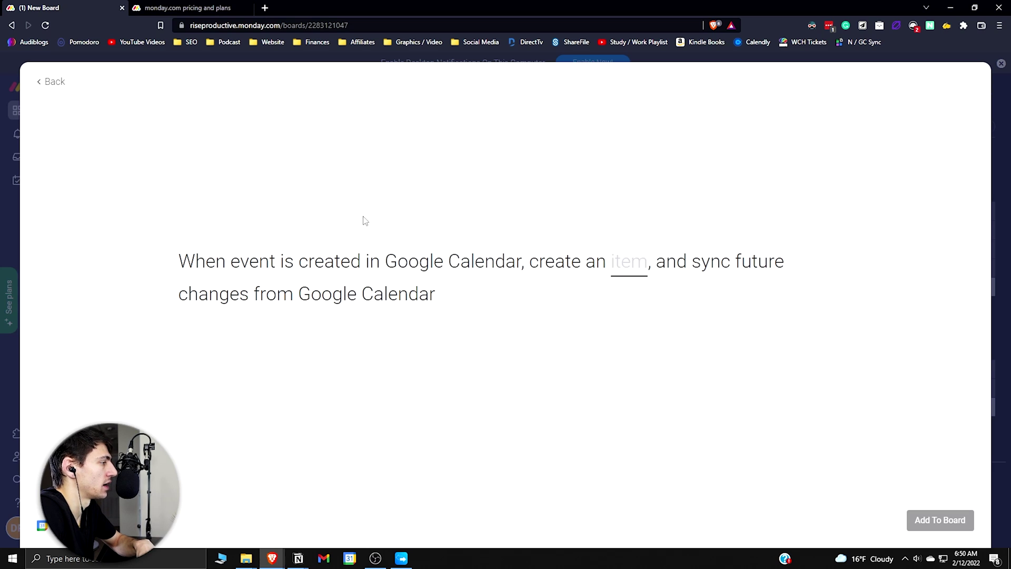
pyautogui.click(624, 267)
# - Map Name to the event Title and Date to Start time, leaving Status empty
pyautogui.click(645, 243)
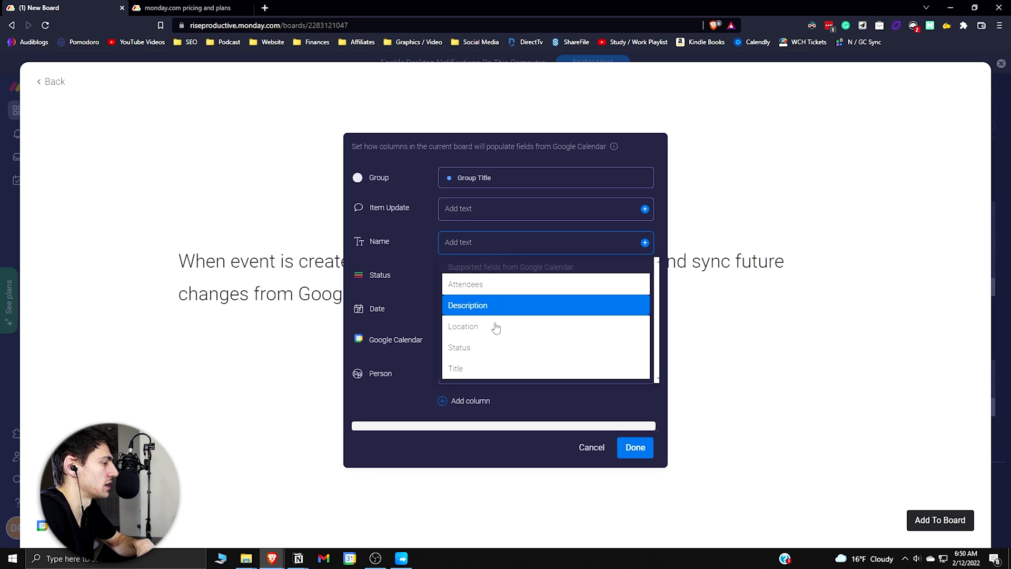
pyautogui.click(485, 368)
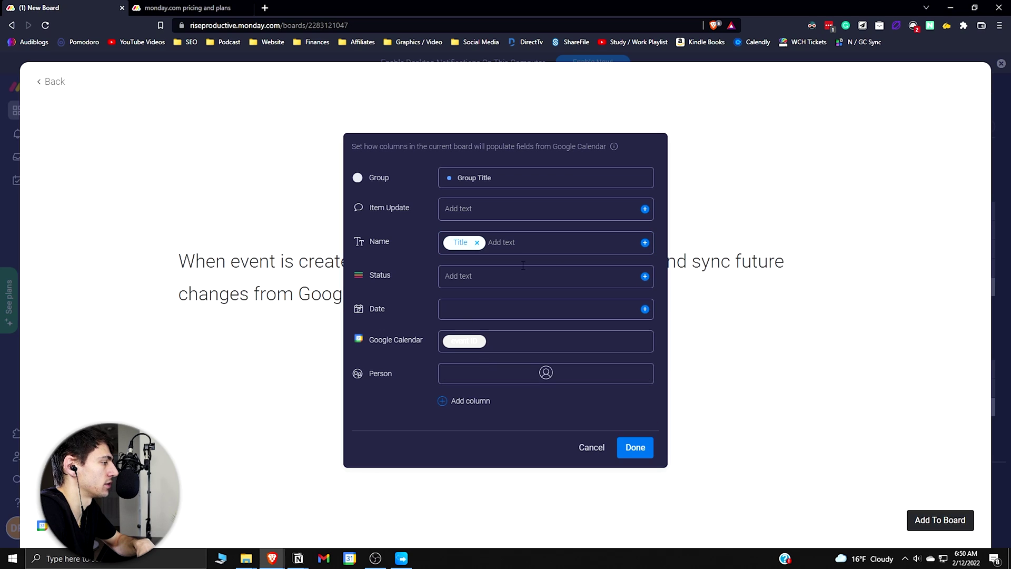
pyautogui.click(644, 278)
pyautogui.click(471, 313)
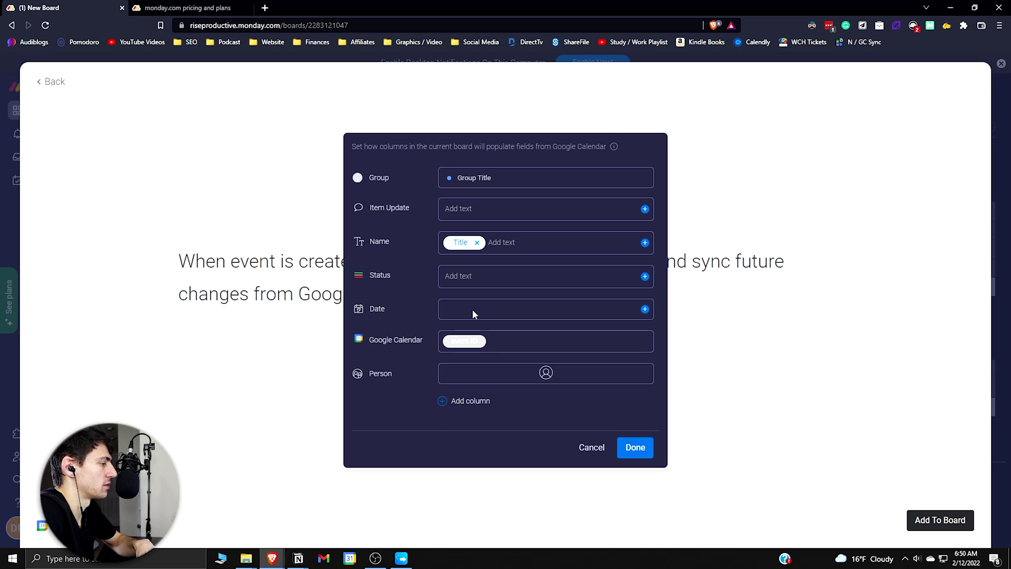
pyautogui.click(644, 310)
pyautogui.click(503, 371)
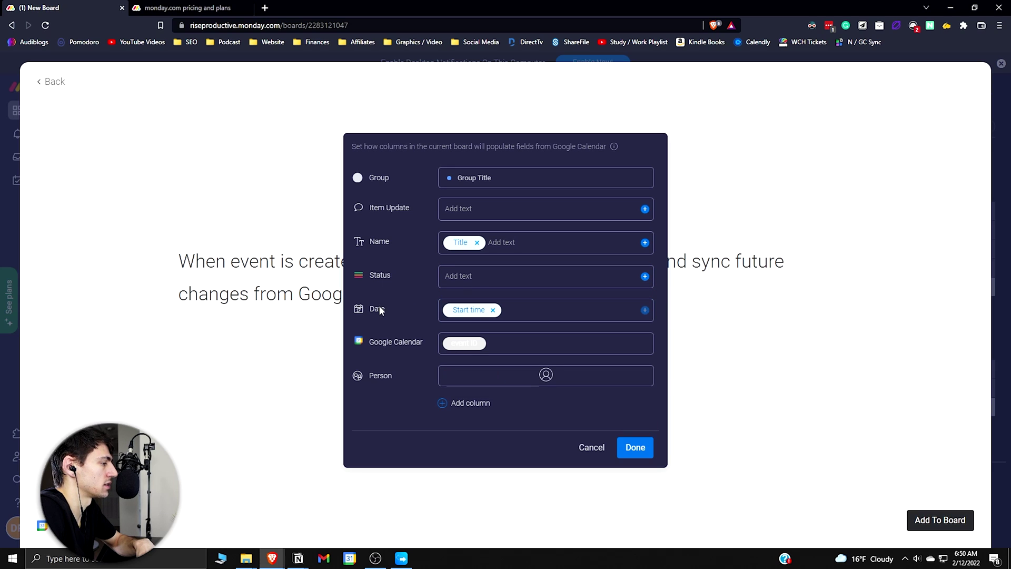
# - Review the Person, Status and Item Update fields without mapping them and confirm with Done
pyautogui.click(538, 377)
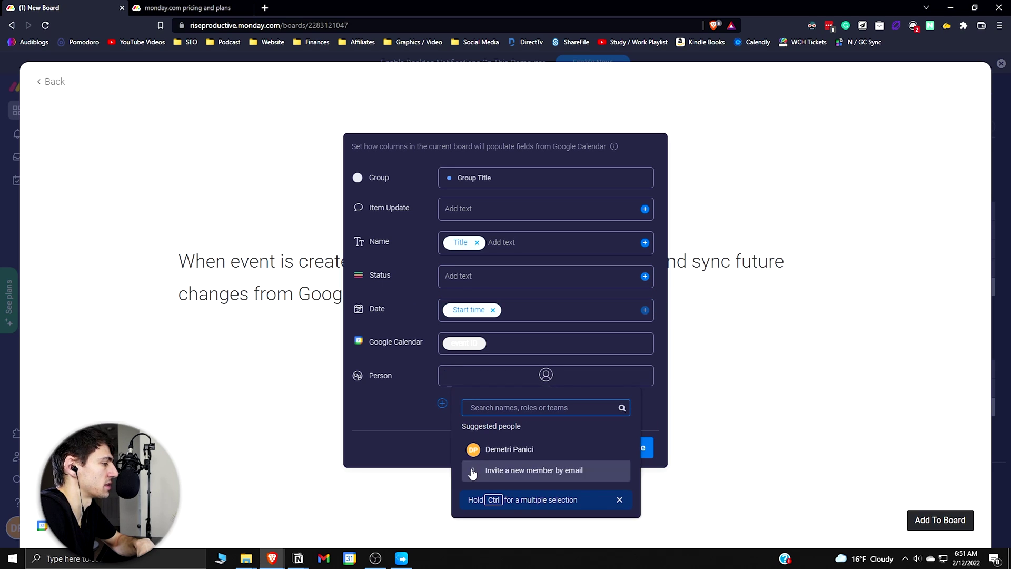
pyautogui.click(374, 363)
pyautogui.click(473, 275)
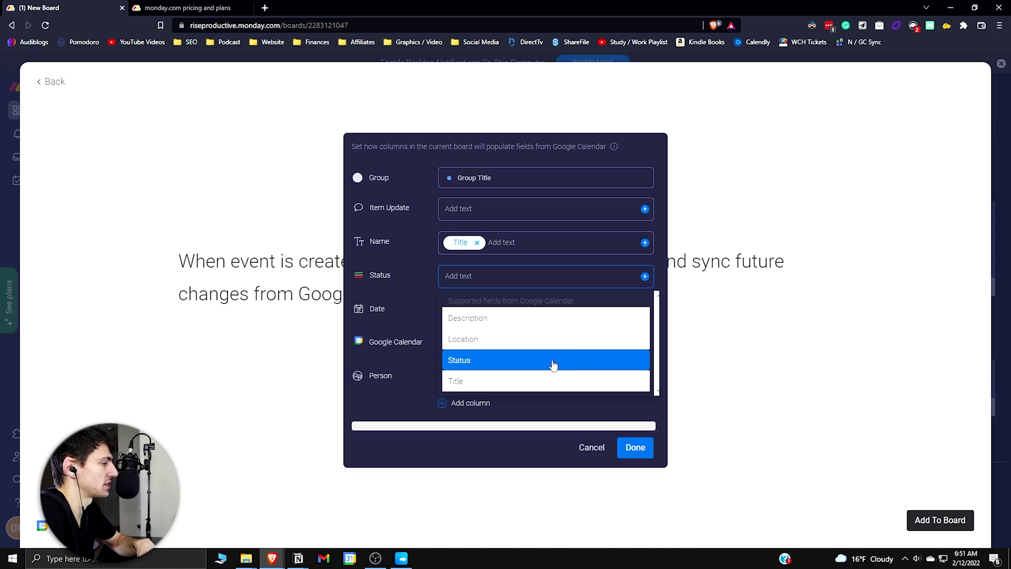
pyautogui.click(545, 208)
pyautogui.scroll(-1, 512, 338)
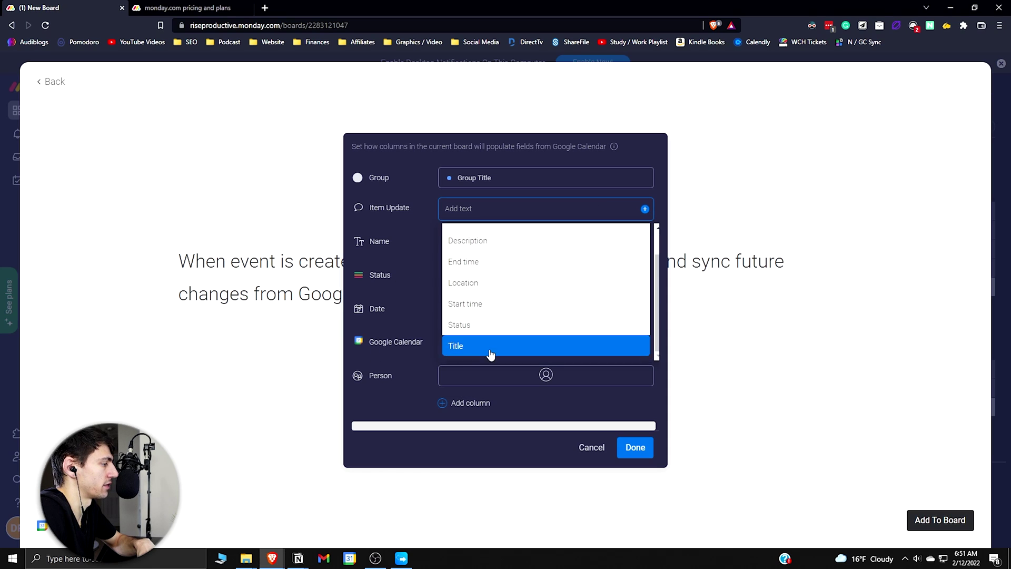
pyautogui.click(469, 506)
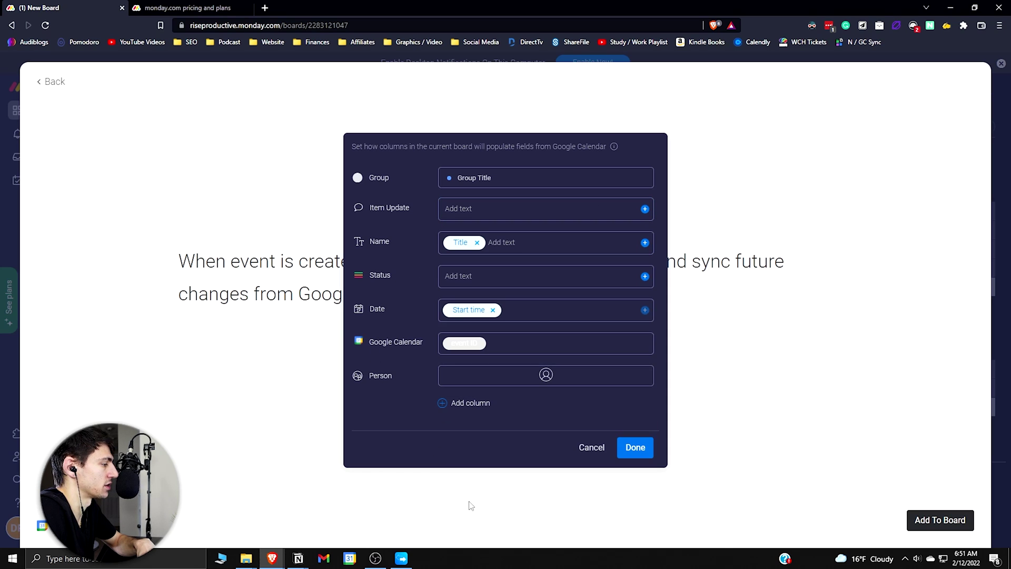
pyautogui.click(629, 448)
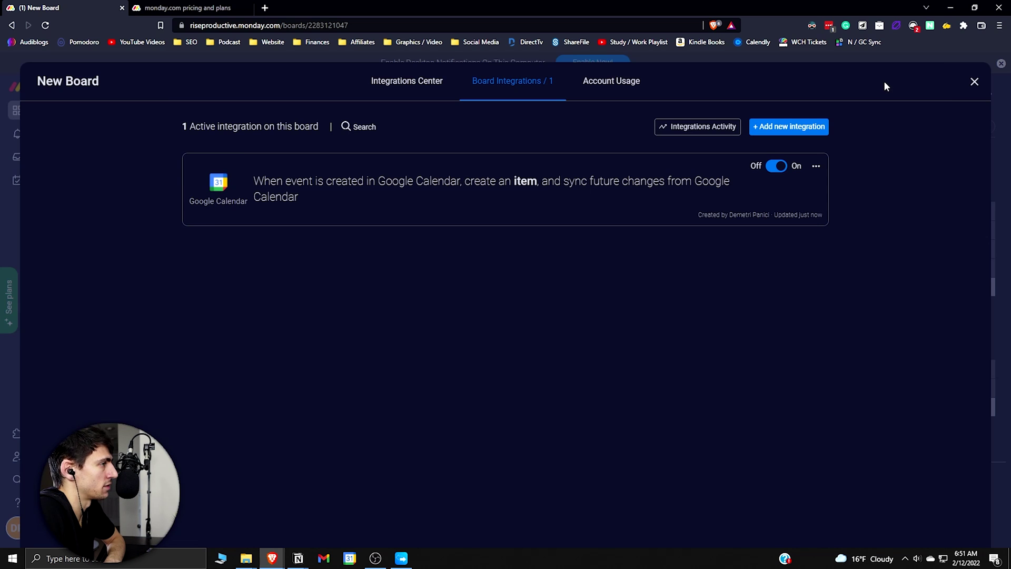
# - Create a noon Saturday event in Google Calendar and acknowledge its sync onto New Board as Example Meeting
pyautogui.click(974, 83)
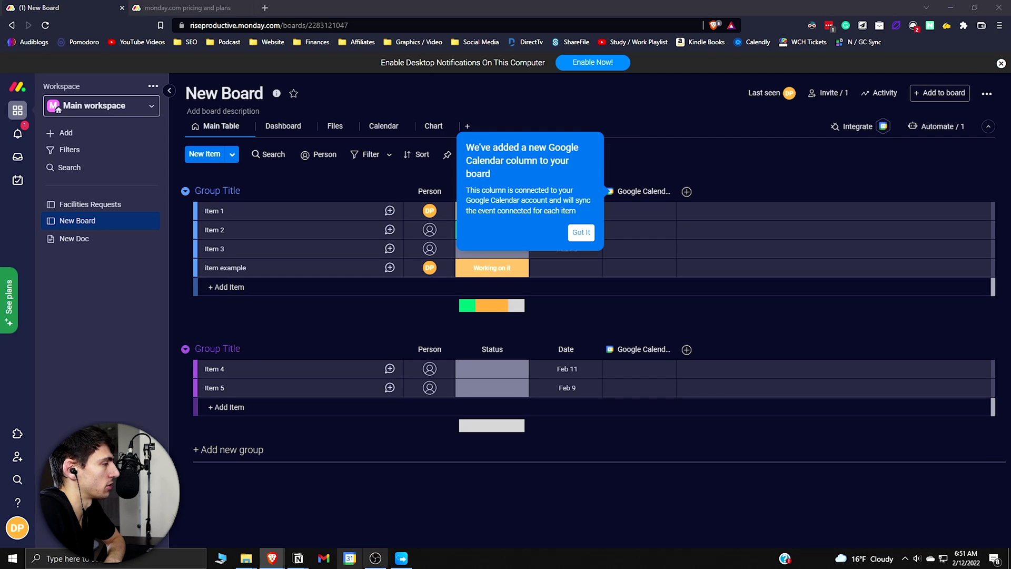
pyautogui.click(350, 558)
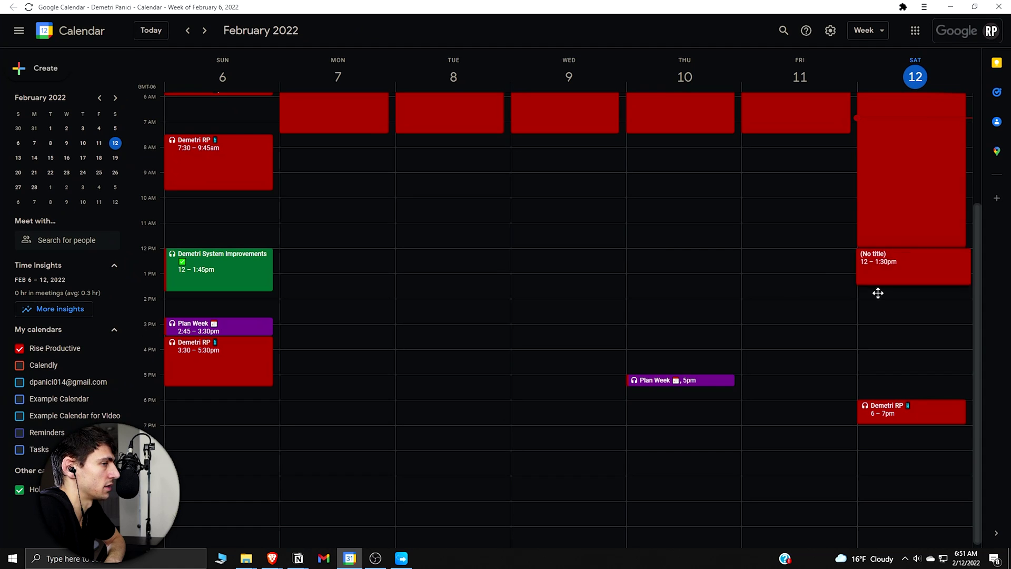
pyautogui.moveTo(868, 251); pyautogui.dragTo(872, 296)
pyautogui.write('Example Tas')
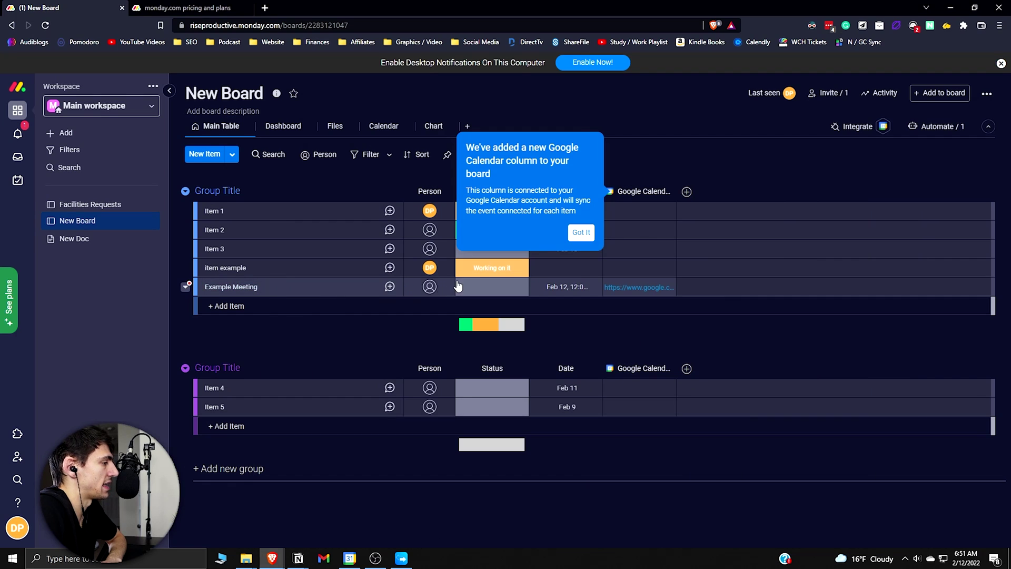
pyautogui.click(580, 231)
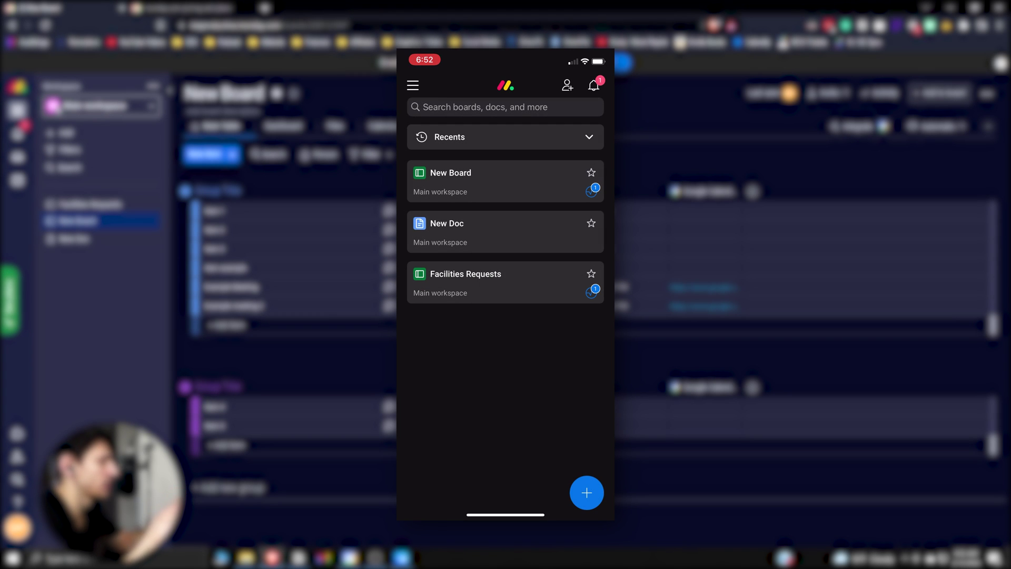
# - Open New Board on the phone, swipe its columns and switch to the Main Table view
pyautogui.click(450, 172)
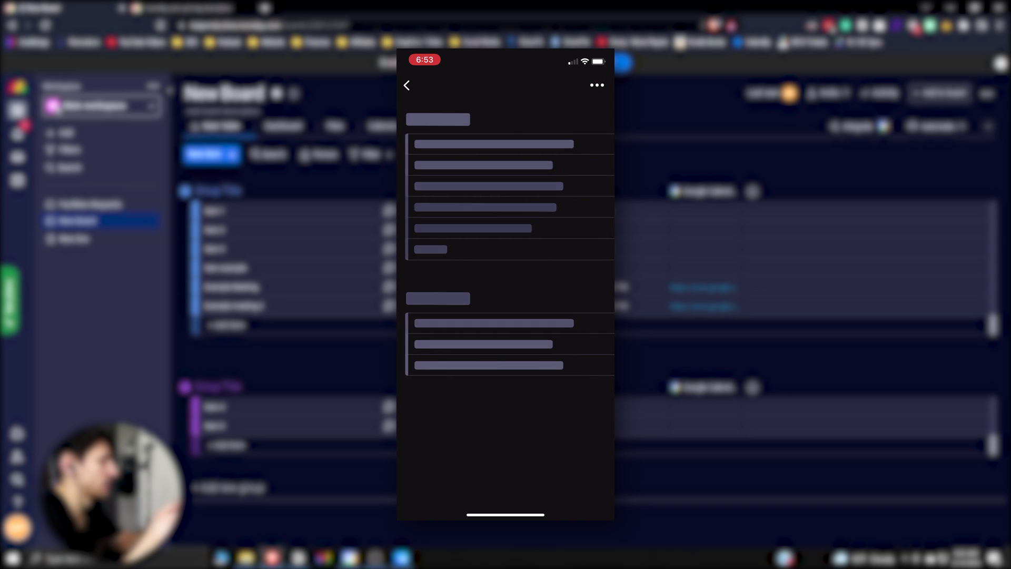
pyautogui.moveTo(591, 182)
pyautogui.mouseDown()
pyautogui.moveTo(529, 194)
pyautogui.moveTo(600, 190)
pyautogui.mouseUp()
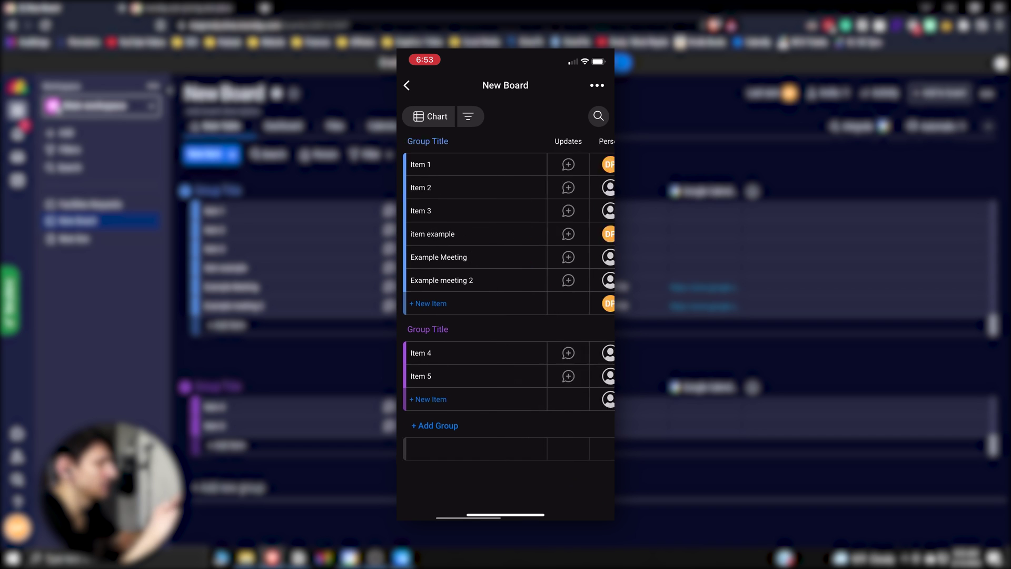
pyautogui.hscroll(3, 505, 237)
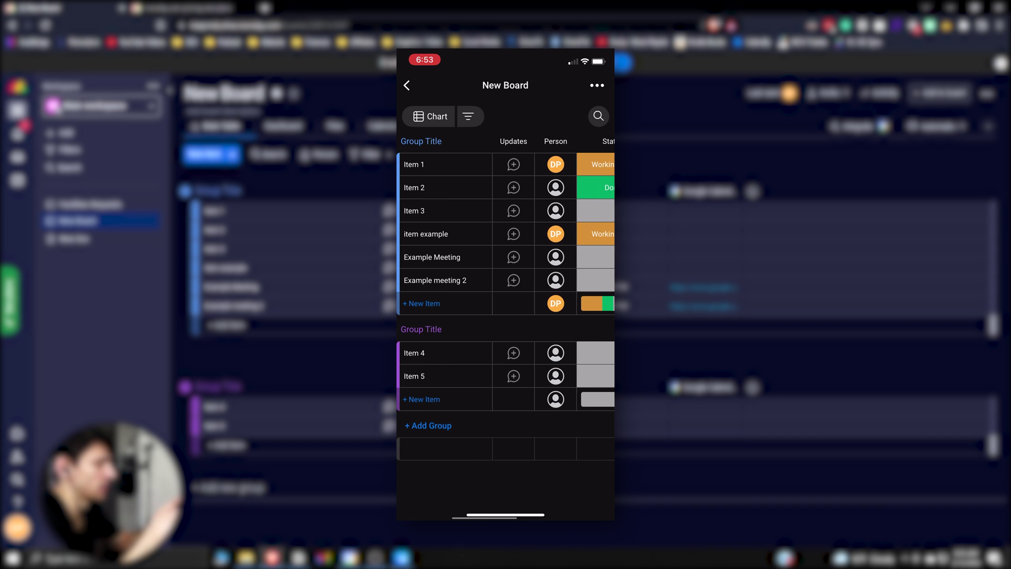
pyautogui.hscroll(2, 506, 237)
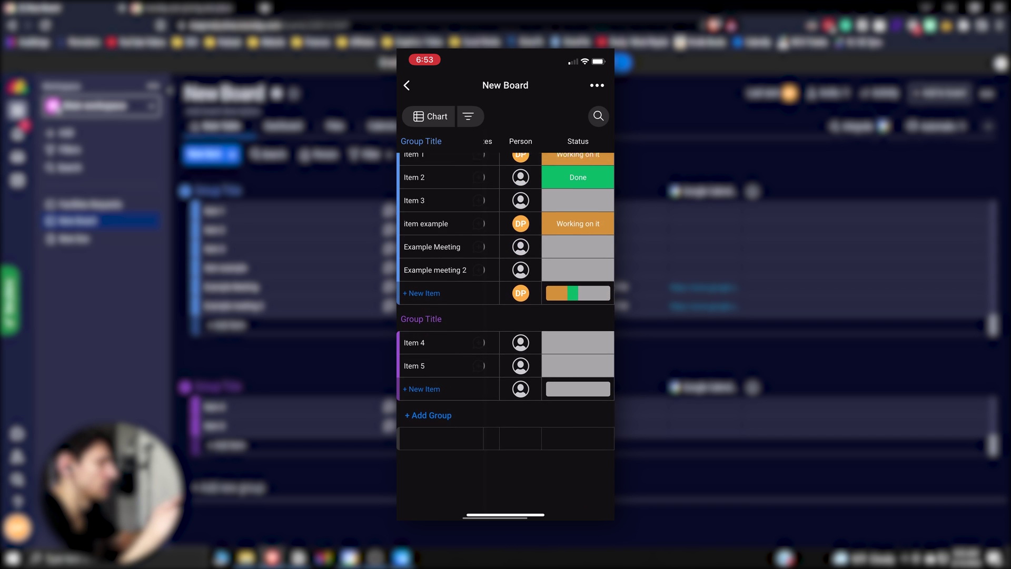
pyautogui.hscroll(-2, 506, 277)
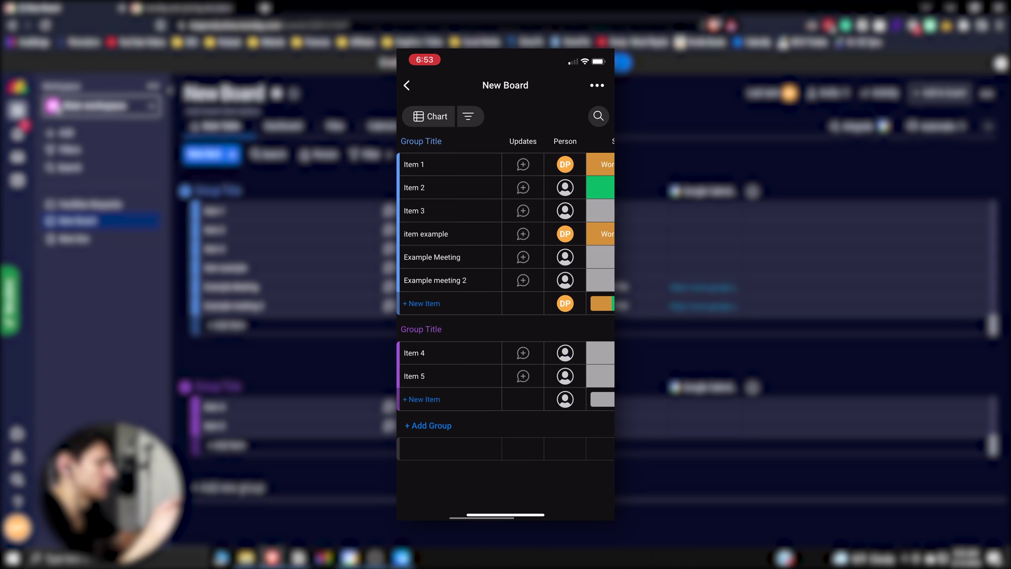
pyautogui.scroll(1, 505, 277)
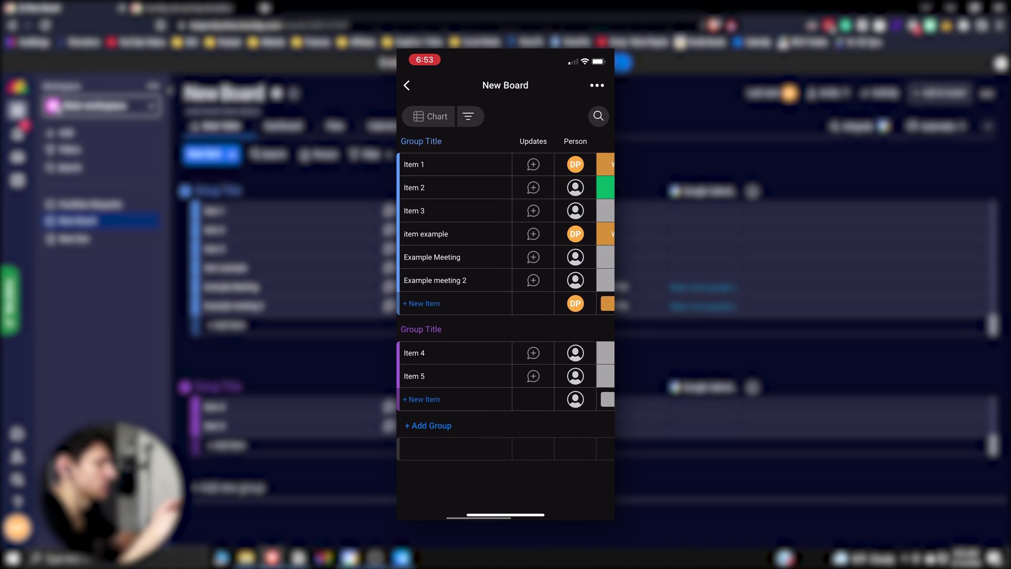
pyautogui.click(431, 116)
pyautogui.click(437, 318)
pyautogui.click(587, 267)
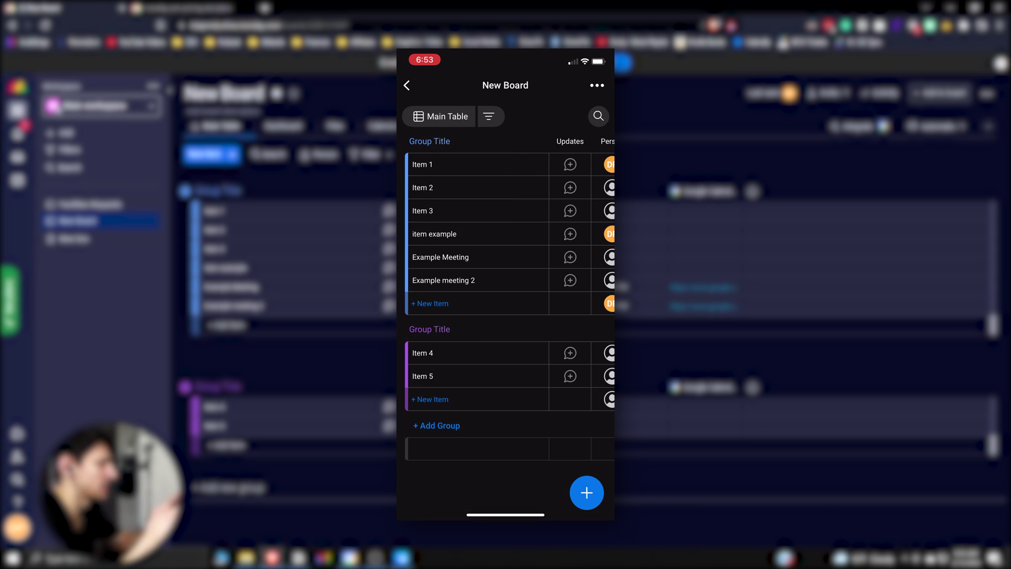
pyautogui.hscroll(2, 506, 276)
pyautogui.hscroll(-3, 506, 237)
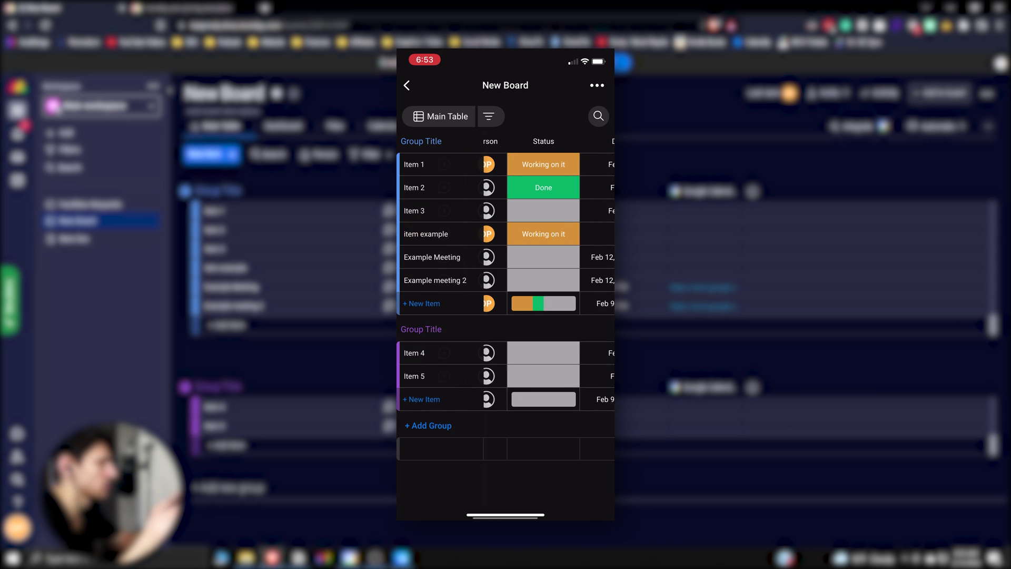
# - Cycle the board through Calendar, Dashboard and Files views
pyautogui.click(439, 116)
pyautogui.click(434, 363)
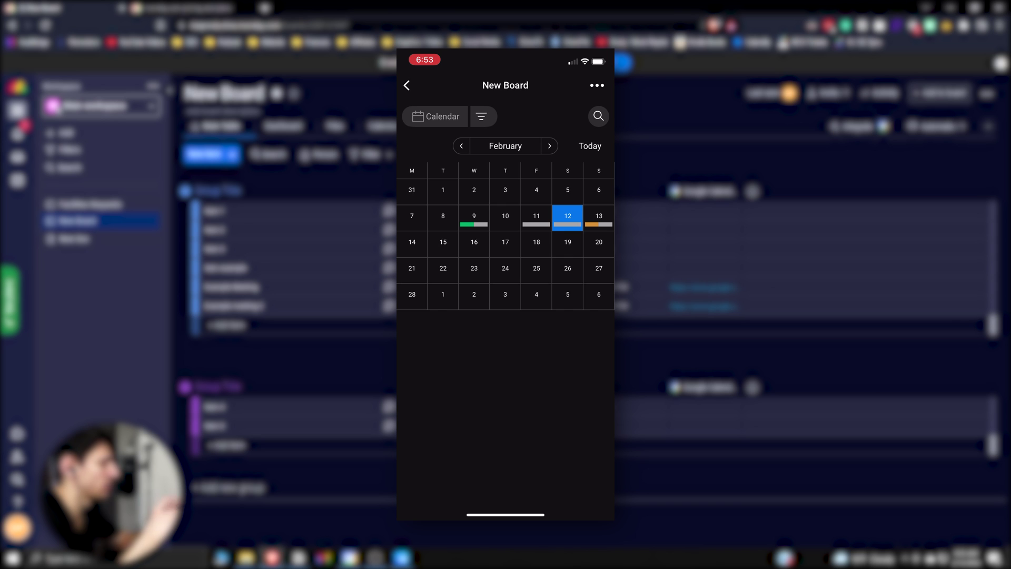
pyautogui.click(436, 116)
pyautogui.click(438, 386)
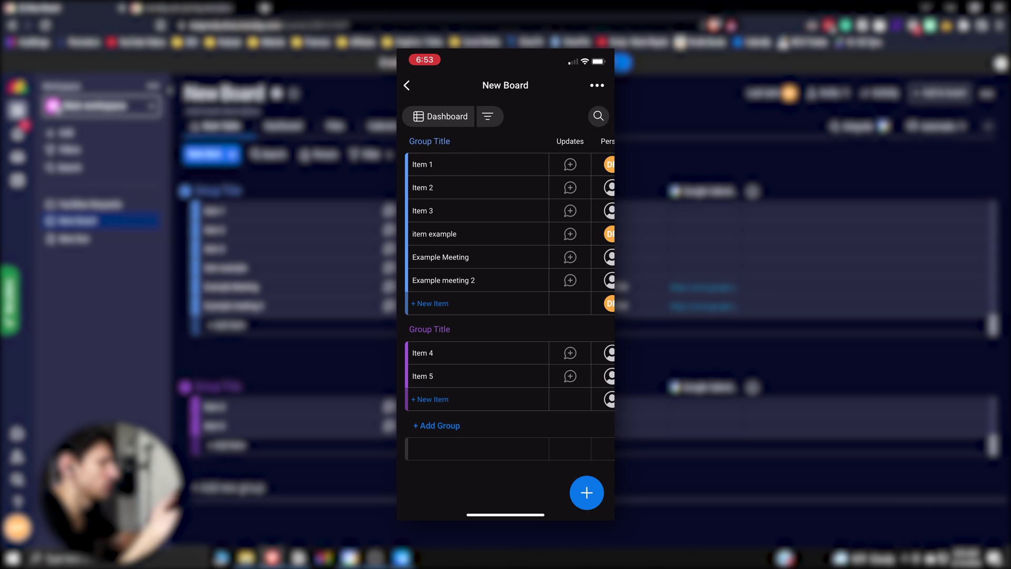
pyautogui.click(439, 116)
pyautogui.click(426, 411)
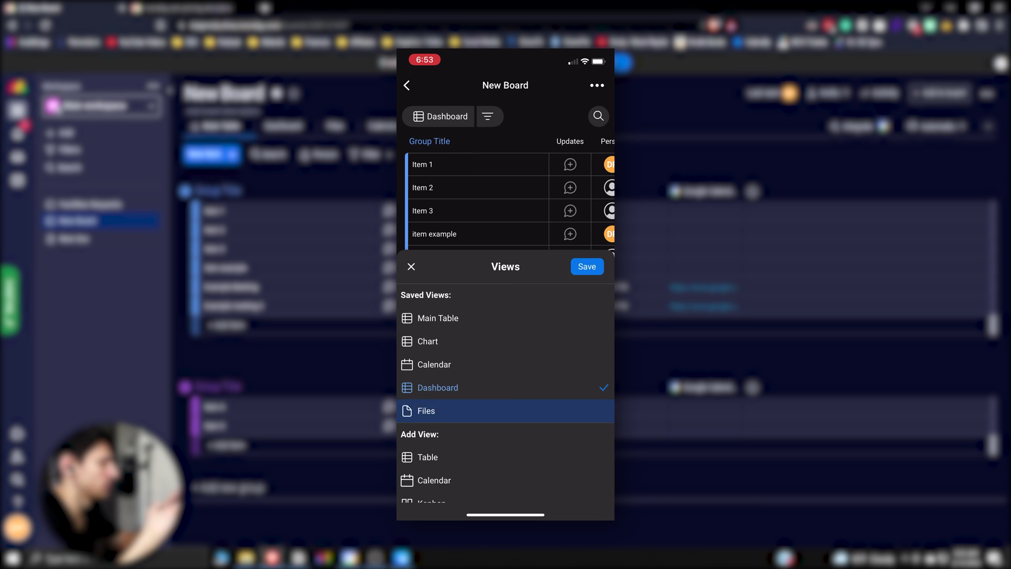
# - Add a Kanban view showing items grouped by status
pyautogui.click(426, 116)
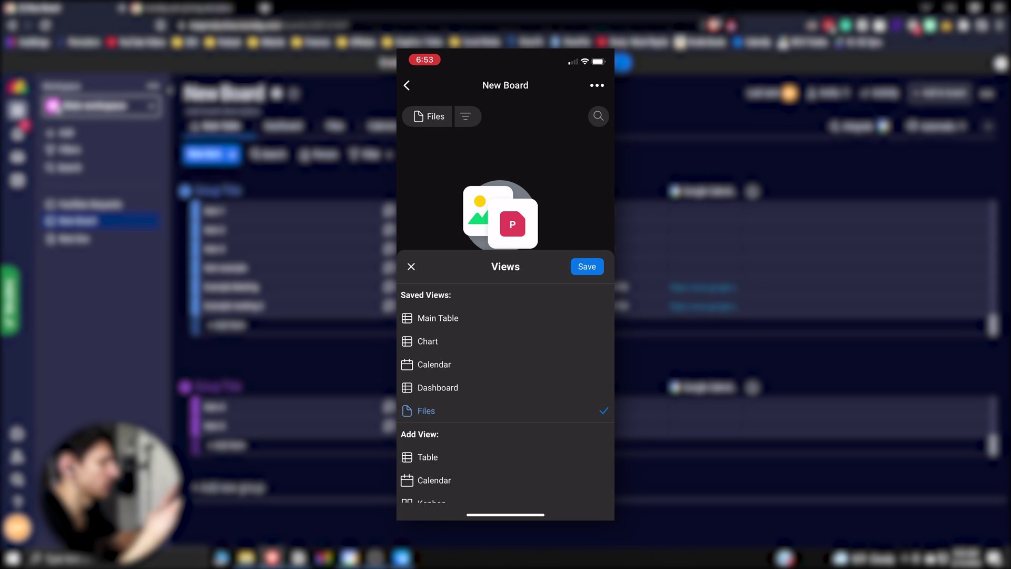
pyautogui.scroll(-3, 505, 395)
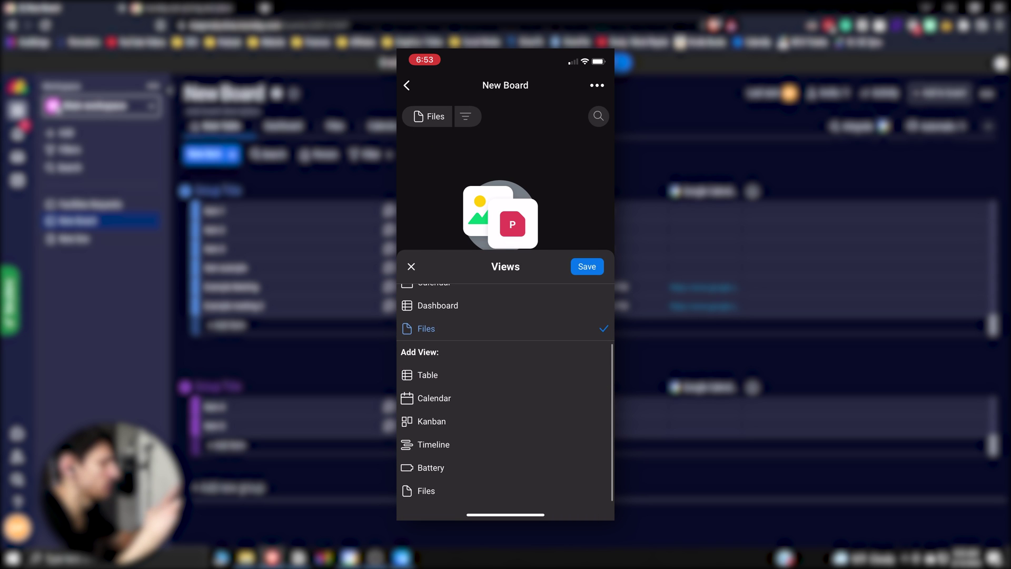
pyautogui.click(432, 422)
pyautogui.hscroll(5, 505, 331)
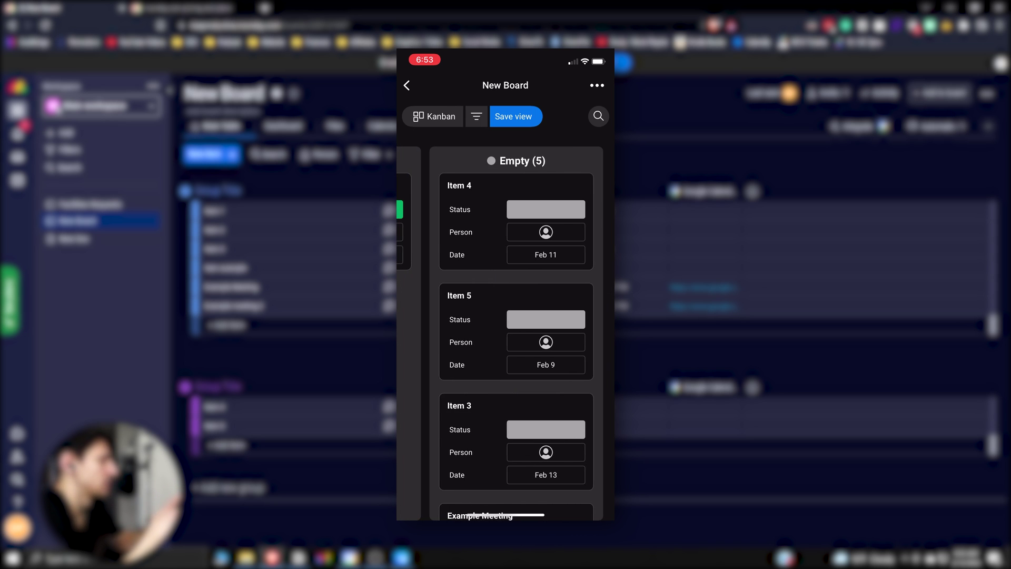
pyautogui.hscroll(-3, 506, 331)
pyautogui.hscroll(-5, 506, 332)
pyautogui.hscroll(3, 506, 332)
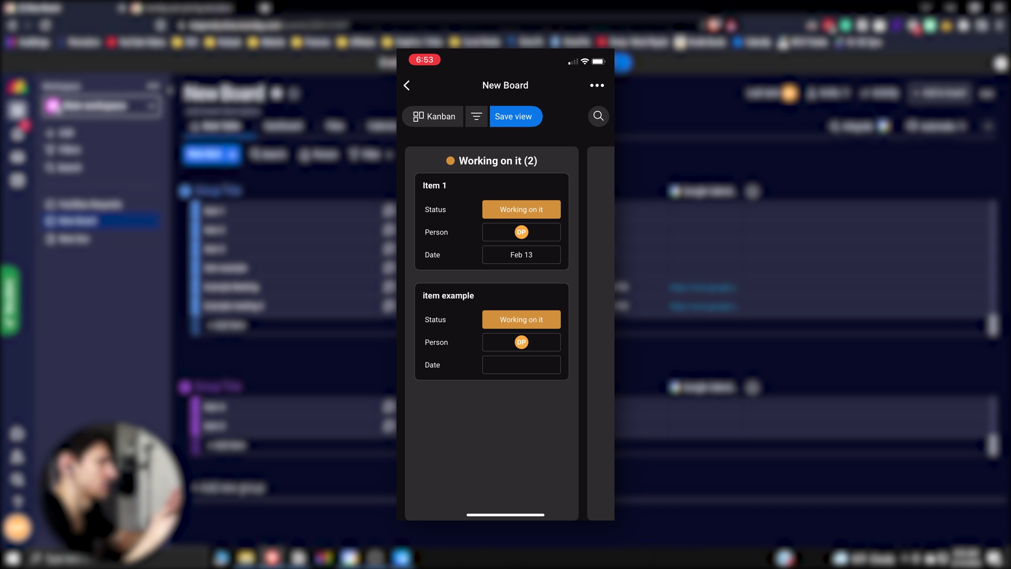
# - Return to Recents and open the read-only New Doc with its embedded board and Gantt widget
pyautogui.click(407, 84)
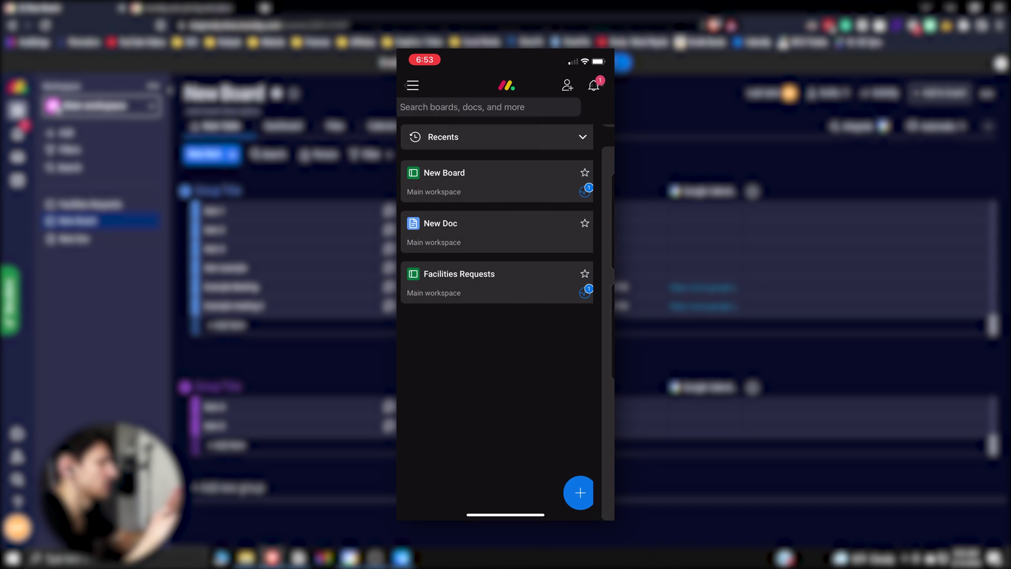
pyautogui.click(446, 225)
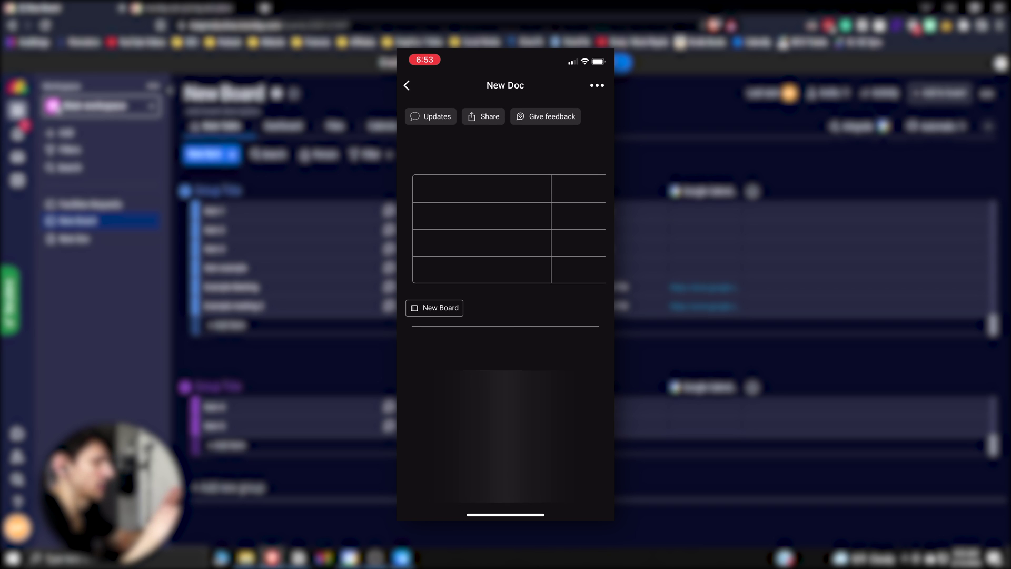
pyautogui.scroll(-2, 506, 316)
pyautogui.scroll(2, 506, 316)
pyautogui.scroll(2, 506, 317)
pyautogui.scroll(-5, 505, 316)
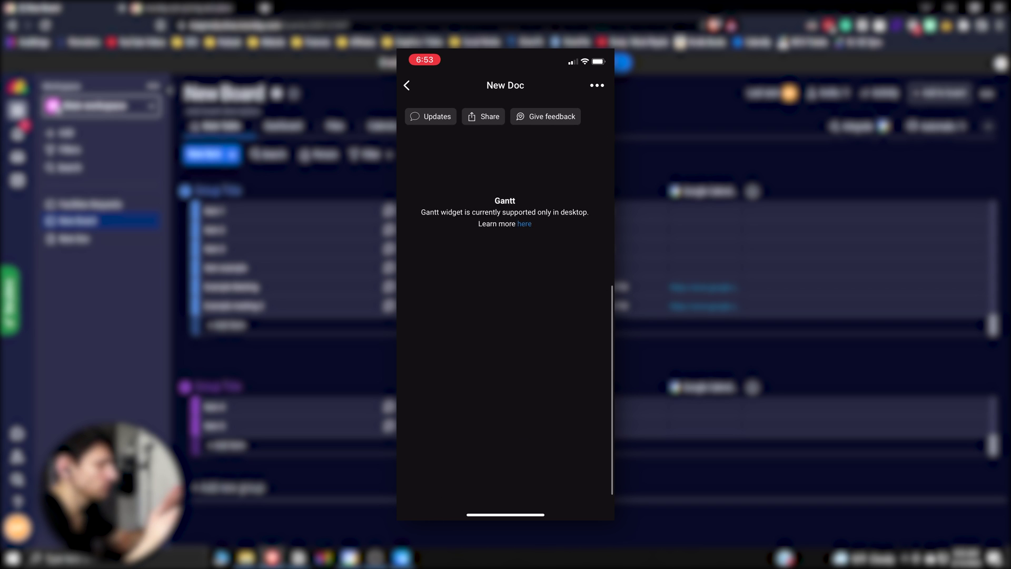
pyautogui.scroll(3, 506, 316)
pyautogui.scroll(1, 506, 316)
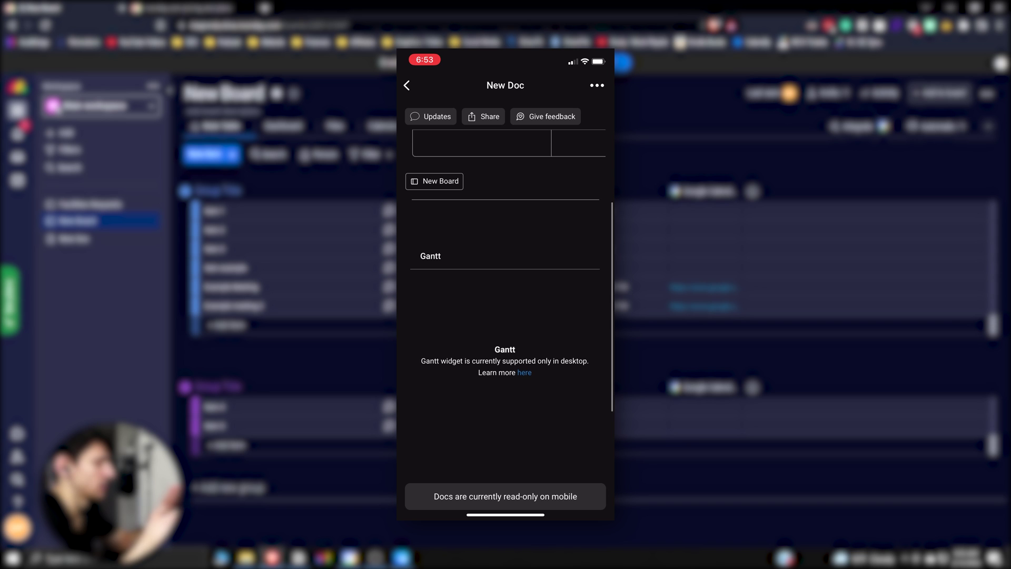